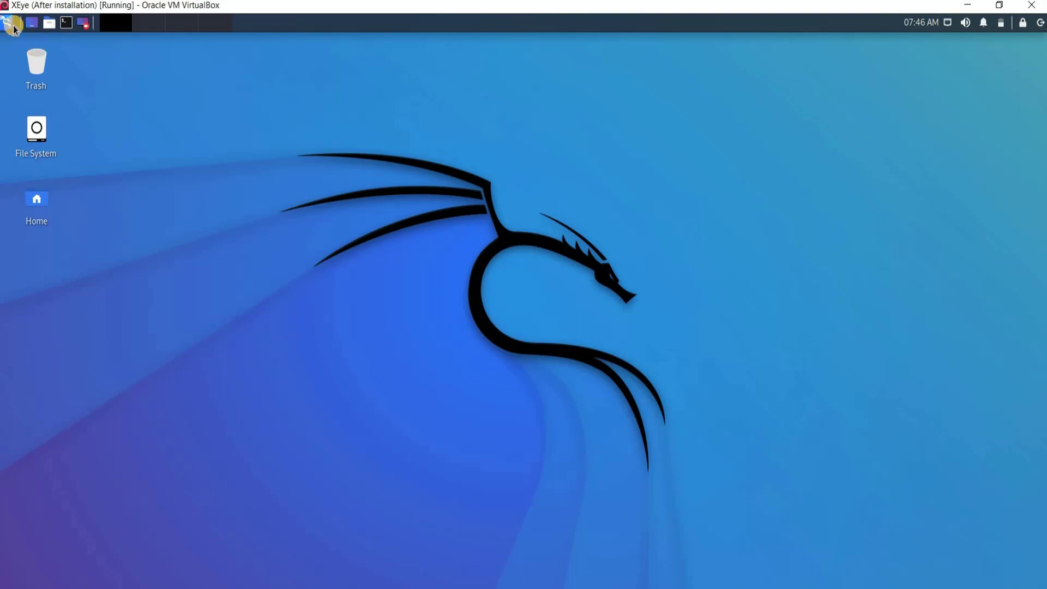
Step: Launch Maltego via the 'malte' menu search, run Maltego CE (Free) and accept the license
click(9, 24)
text(malte)
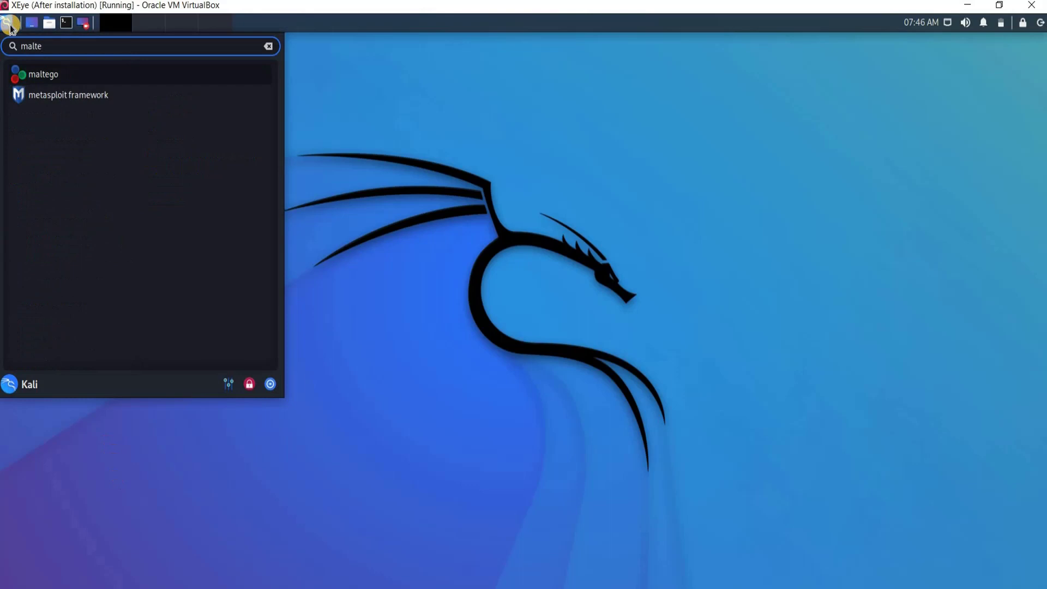
click(44, 76)
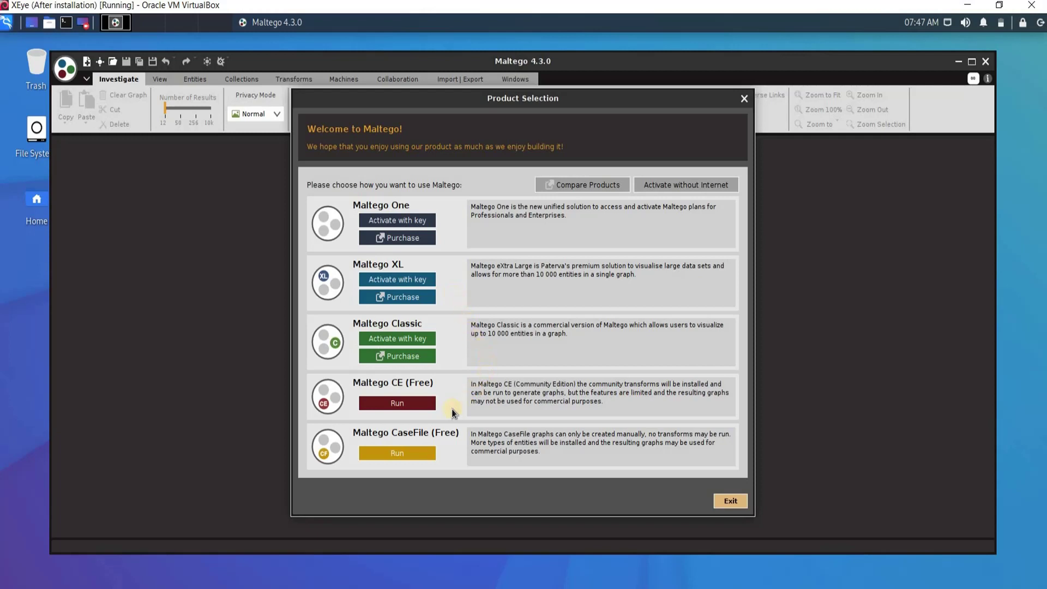
click(402, 408)
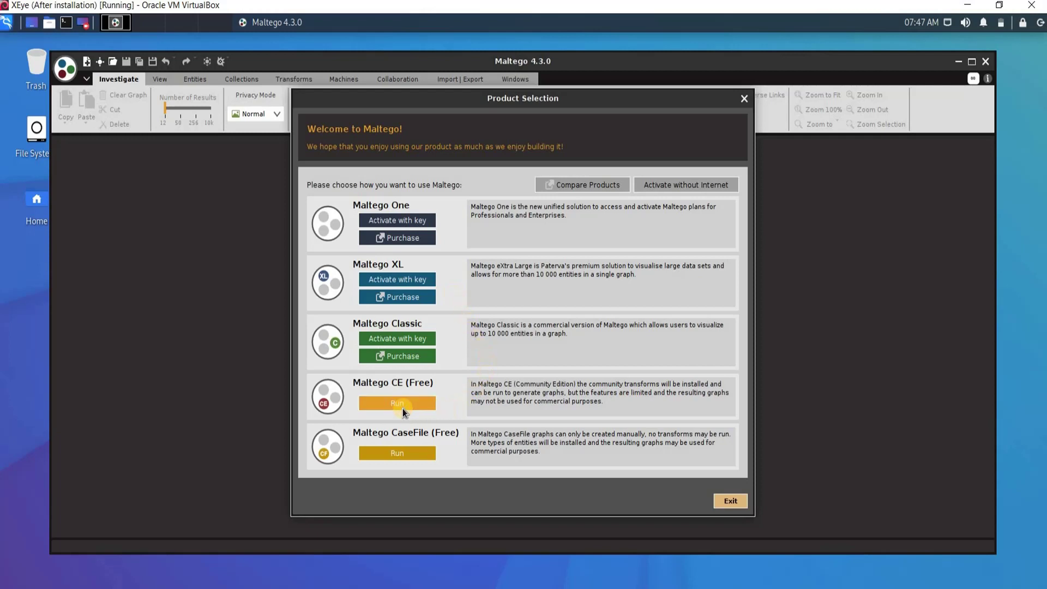
click(419, 438)
Step: Log in with the account e-mail, password and captcha answer
click(623, 484)
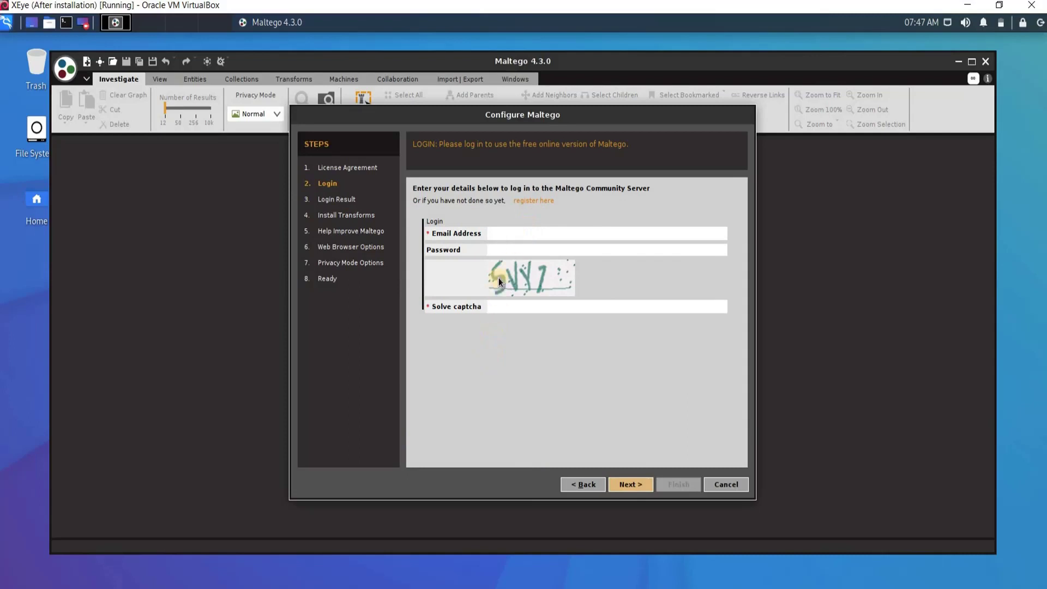
click(516, 235)
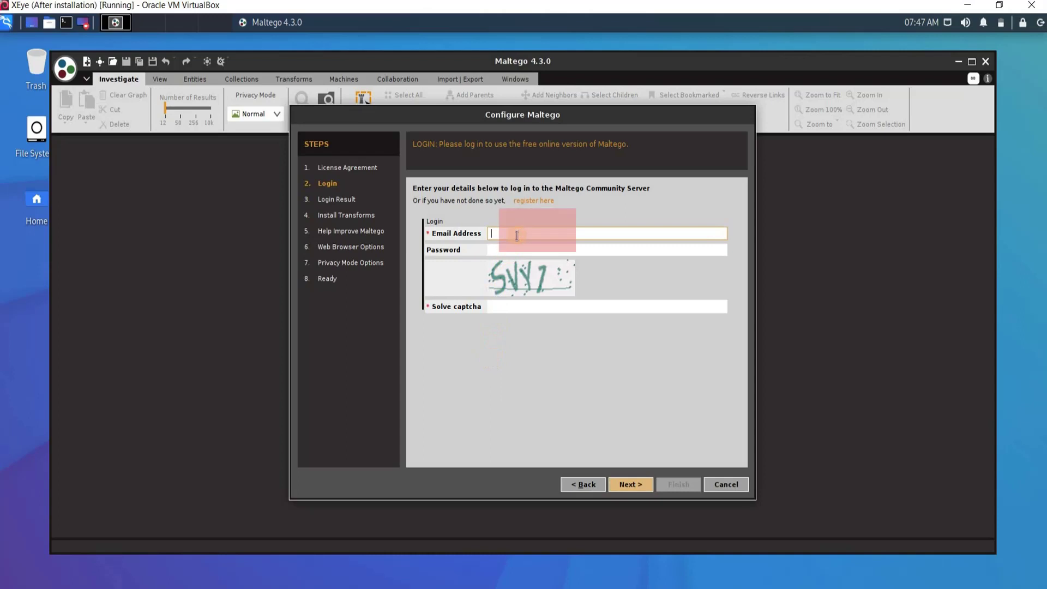
key(Tab)
text(••)
click(539, 306)
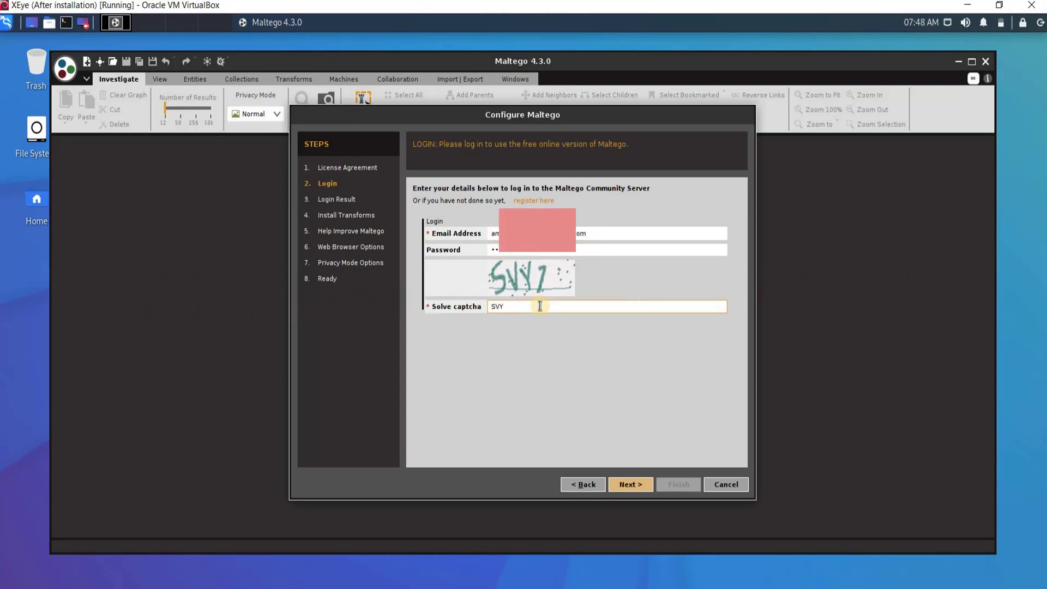
click(625, 482)
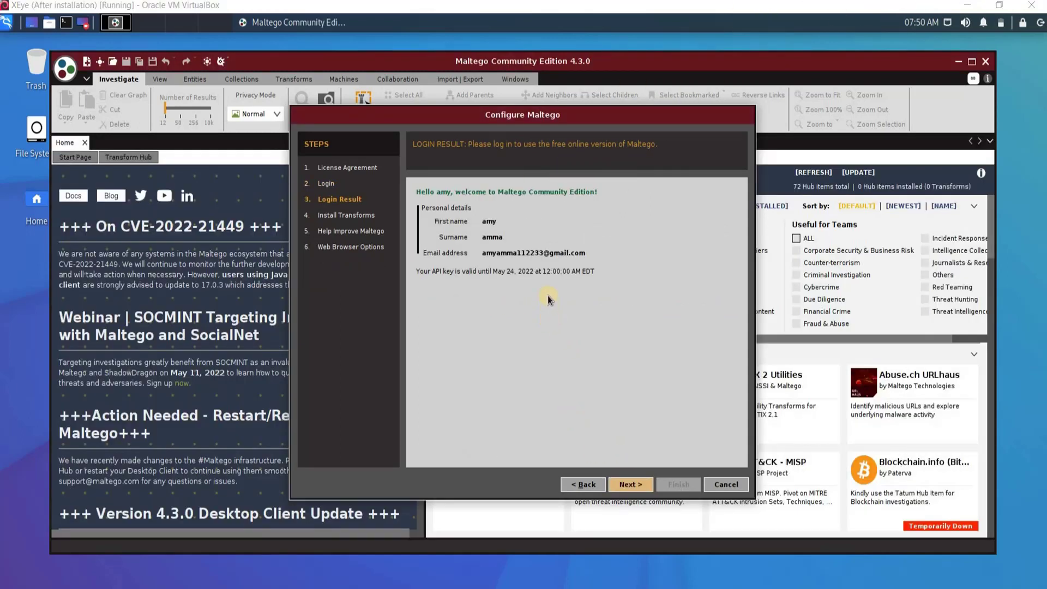
Step: Proceed past transform installation and error reporting, and choose Firefox as the web browser
click(637, 483)
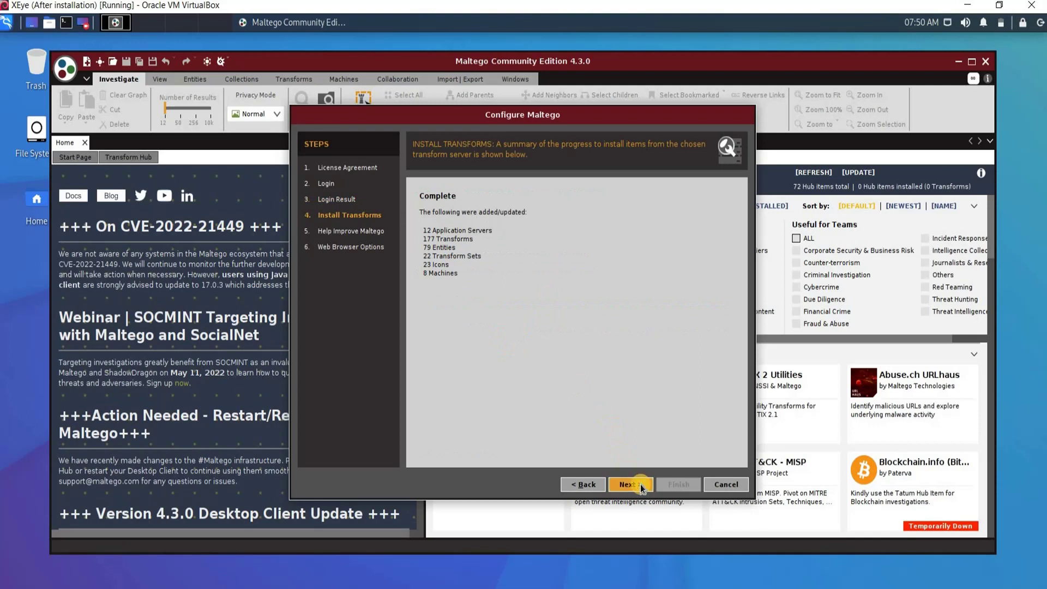
click(640, 482)
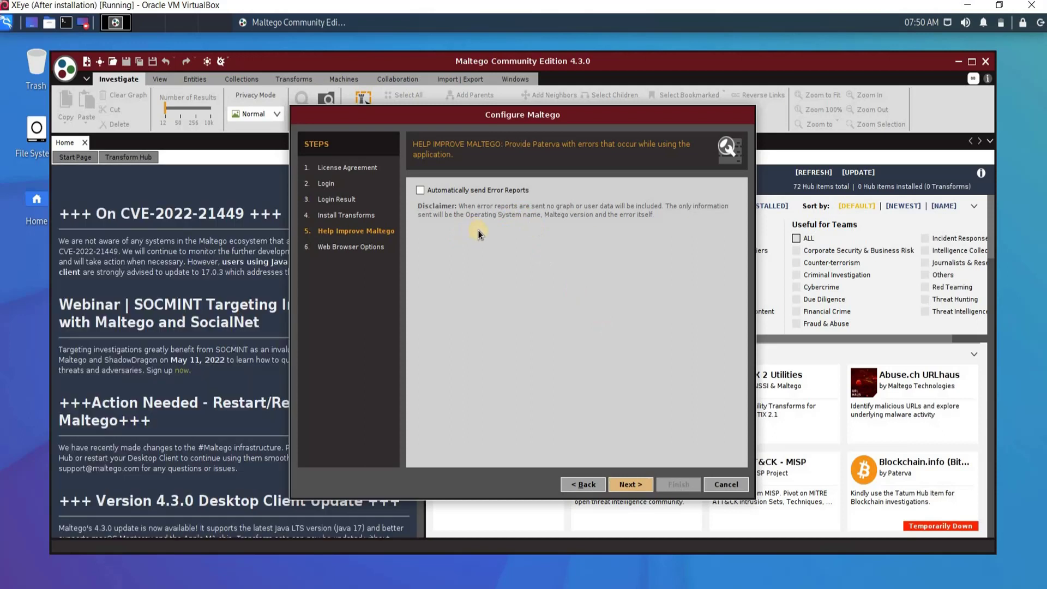
click(639, 484)
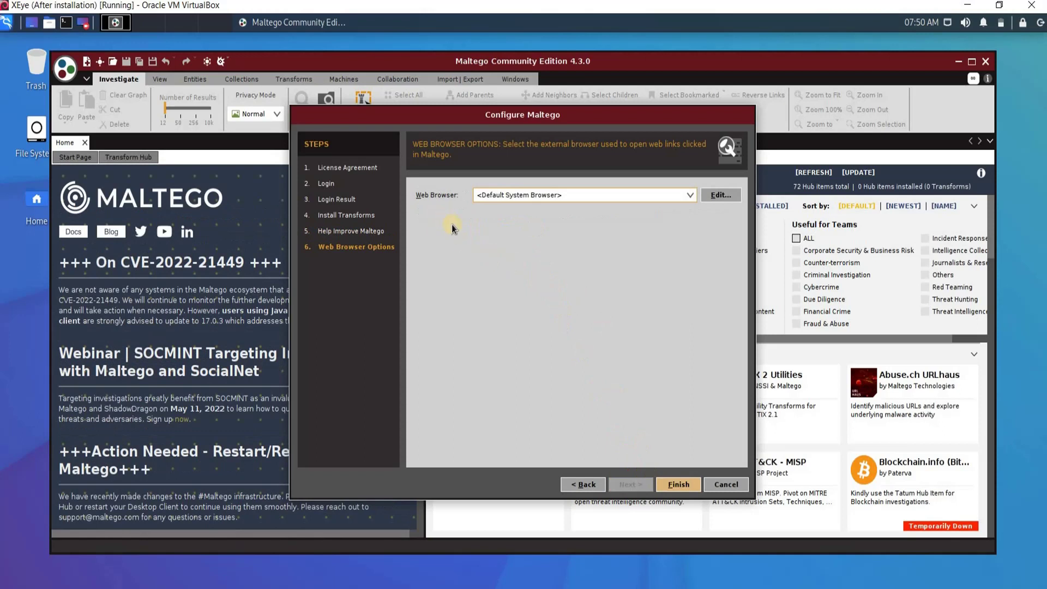
click(688, 195)
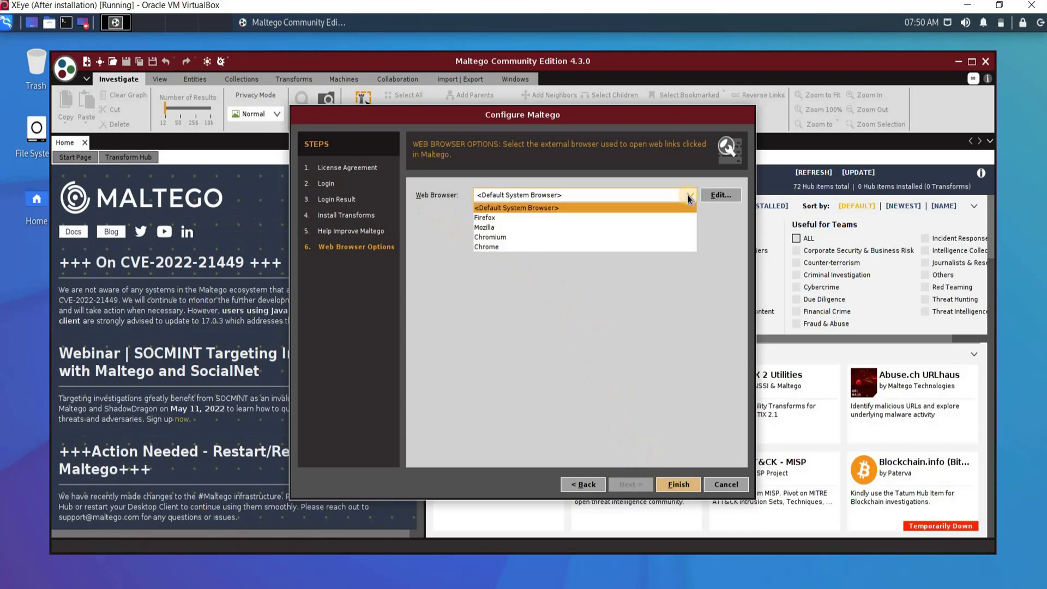
click(505, 218)
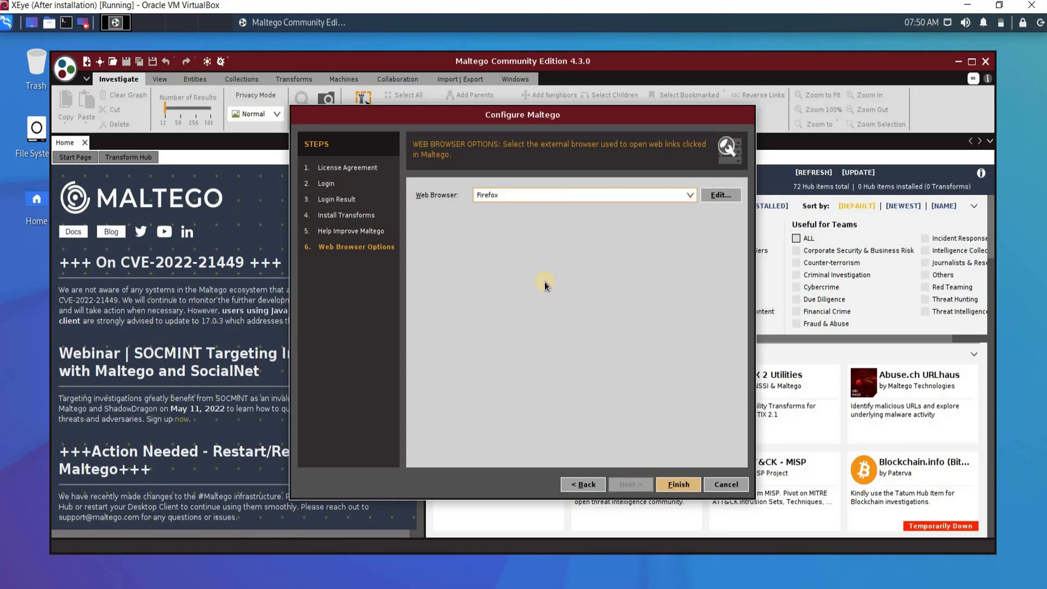
Step: Finish the setup wizard and filter the Transform Hub to Free (API) partners
click(677, 492)
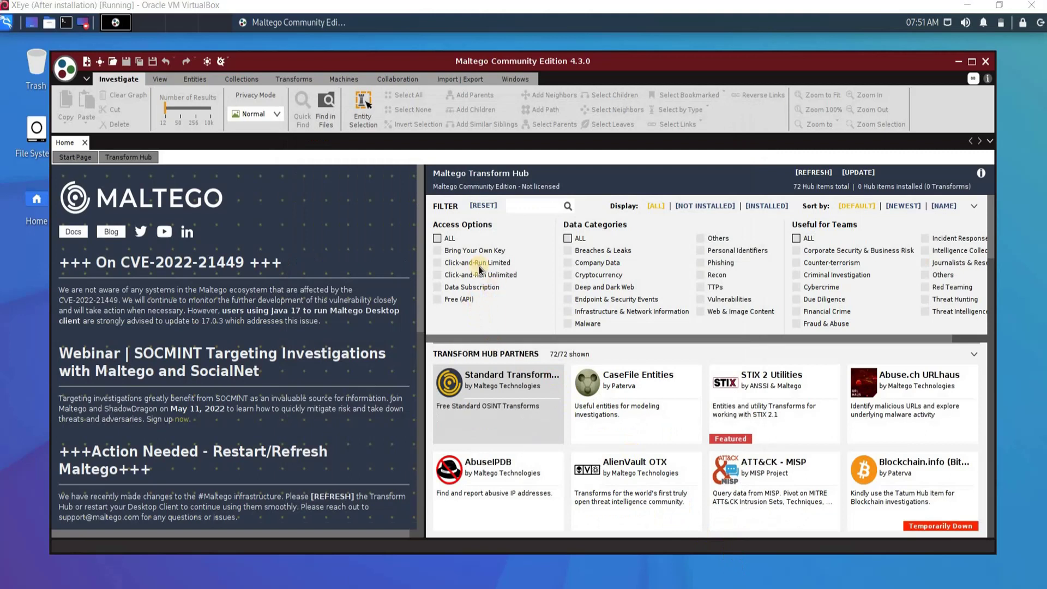
drag(991, 234, 987, 201)
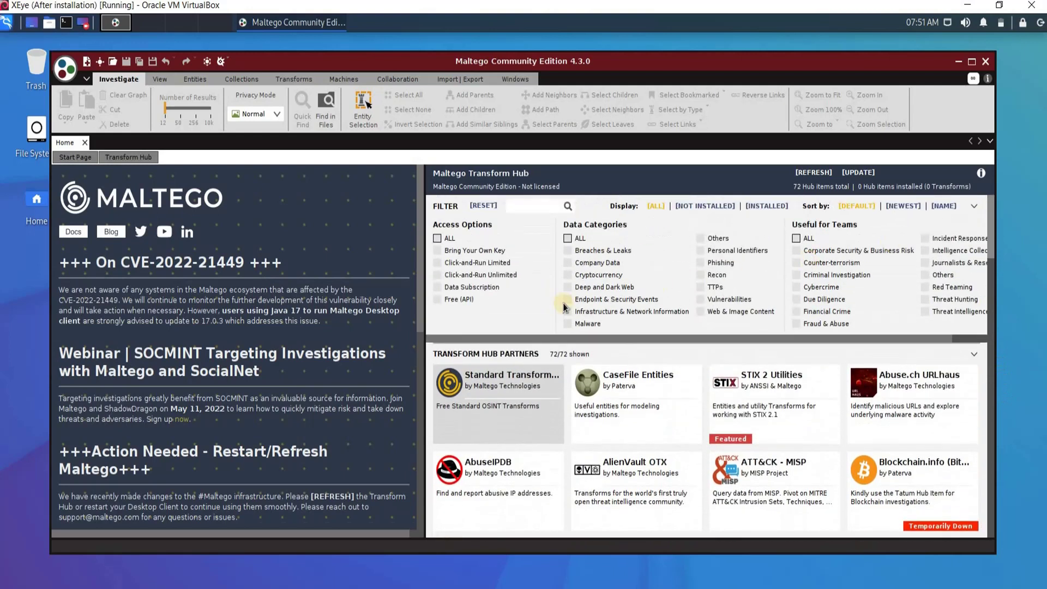
click(437, 299)
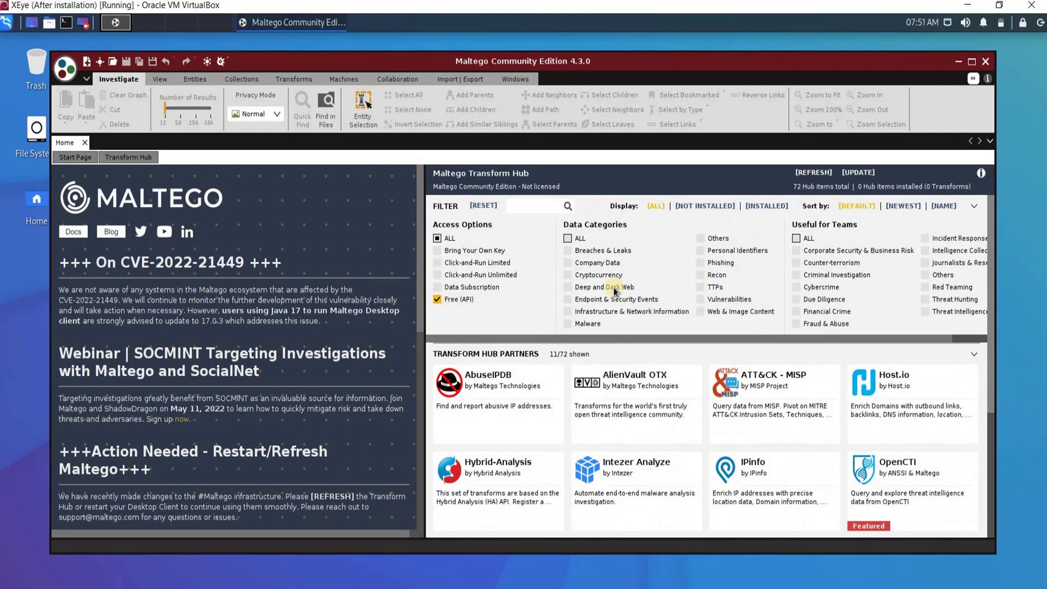
Step: Scroll through the 11 Free (API) partner cards in the Transform Hub
scroll(834, 320, down, 2)
scroll(984, 327, down, 2)
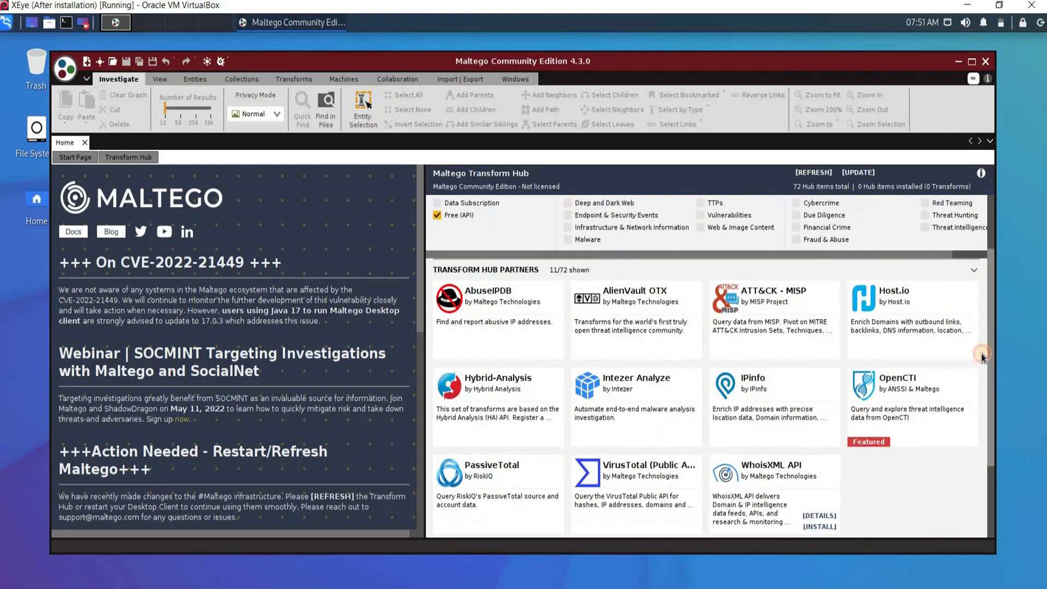
scroll(987, 462, down, 1)
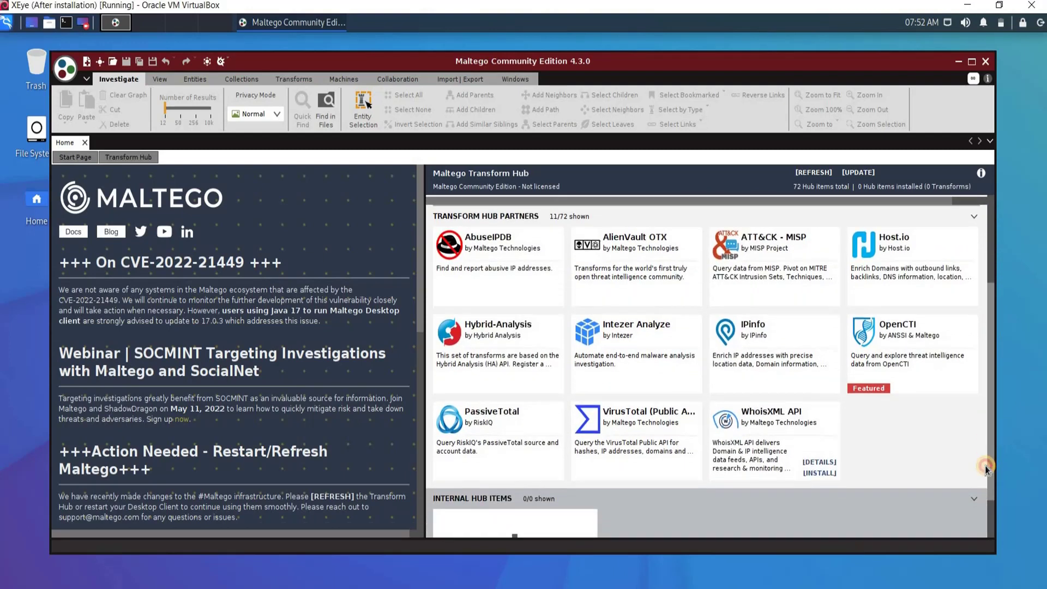
scroll(986, 431, up, 1)
scroll(986, 424, up, 3)
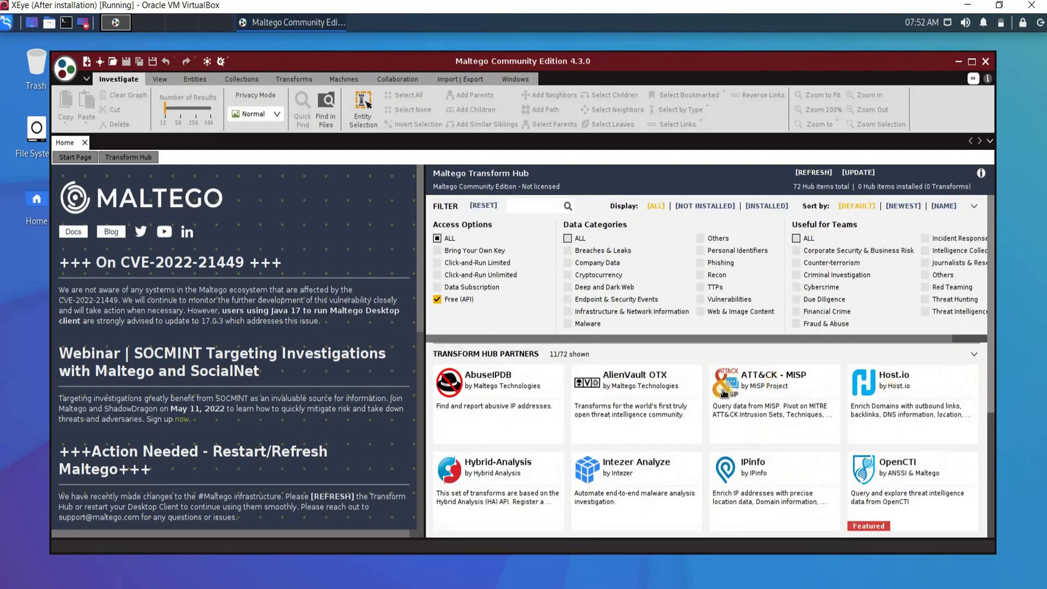
mouse_move(552, 426)
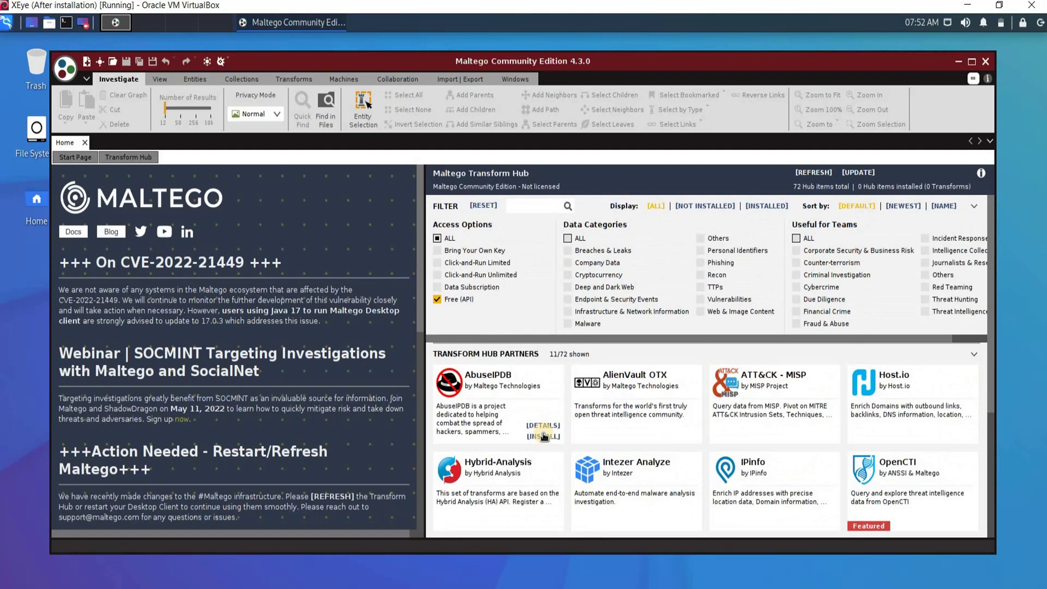
mouse_move(941, 390)
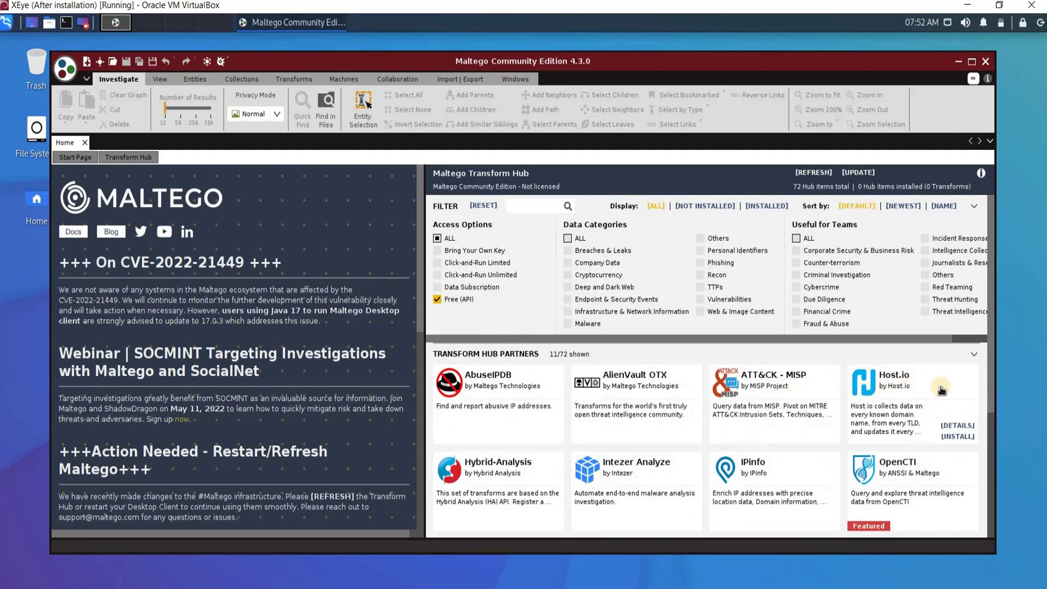
scroll(993, 370, down, 3)
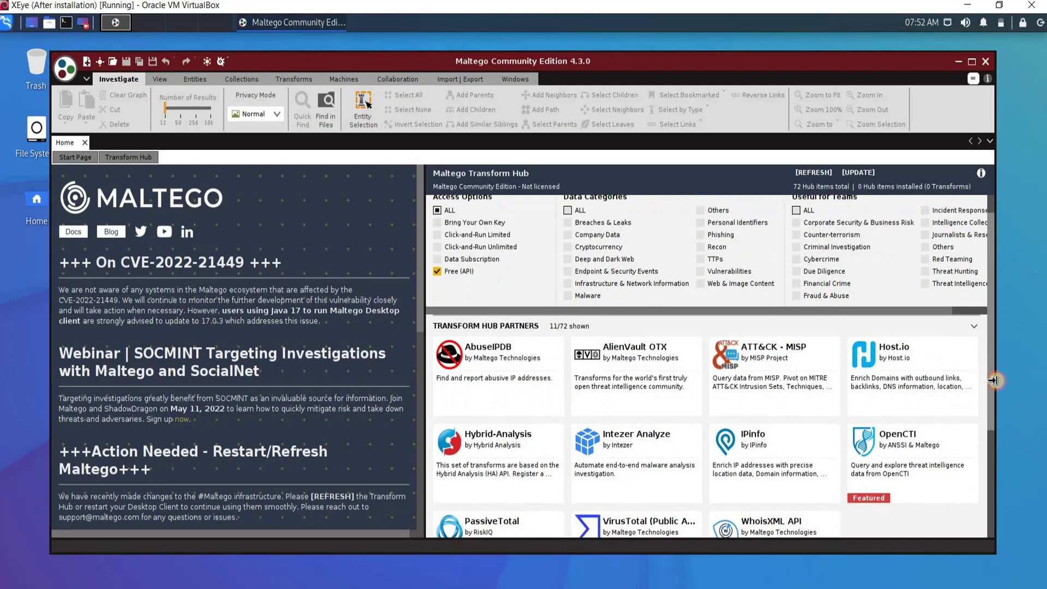
scroll(993, 382, down, 1)
scroll(993, 381, down, 1)
scroll(993, 377, up, 2)
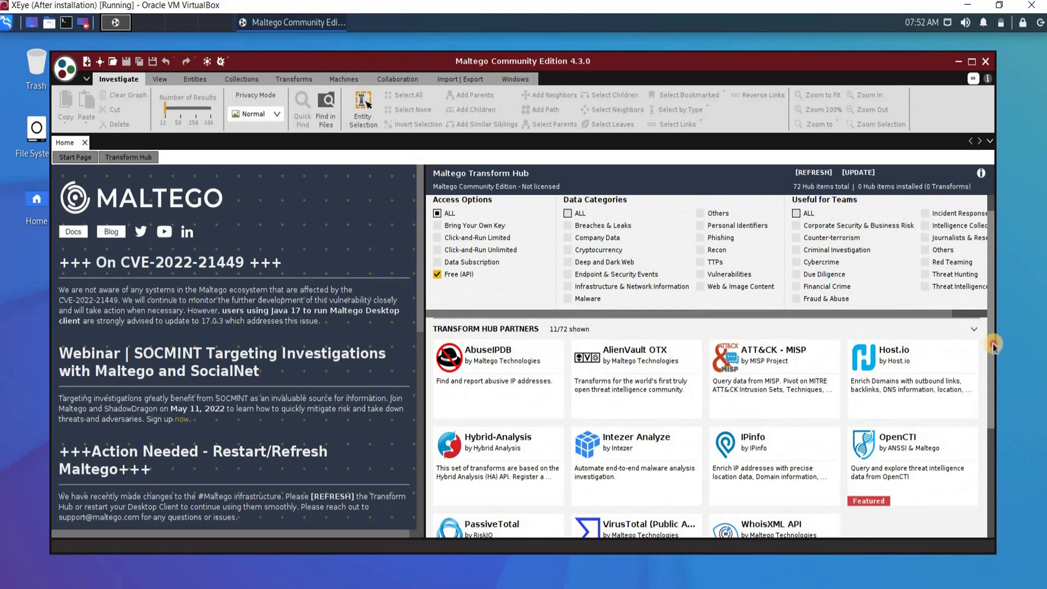
scroll(993, 349, up, 2)
mouse_move(675, 419)
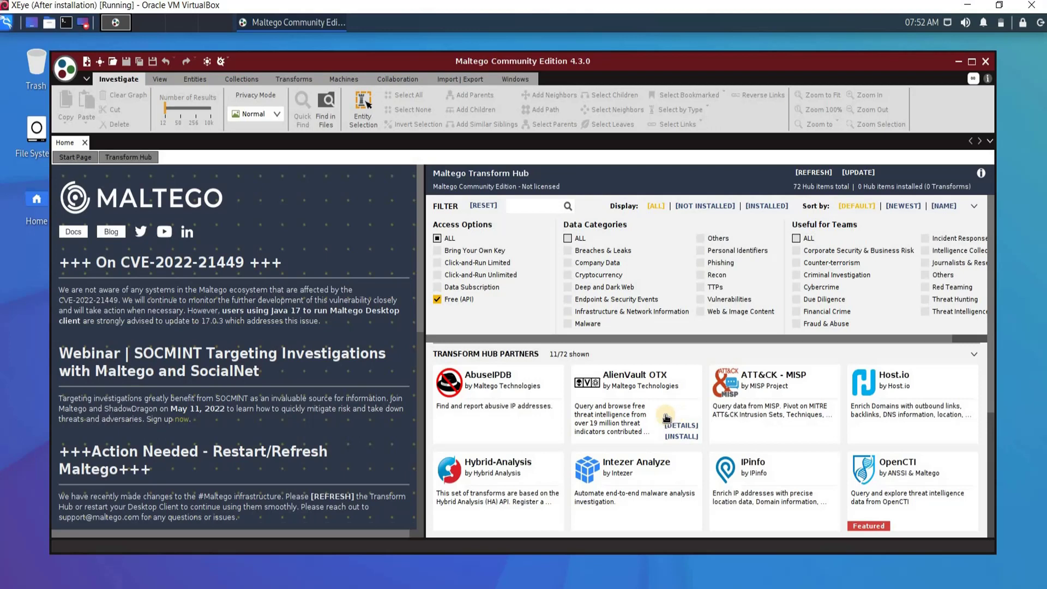
click(568, 251)
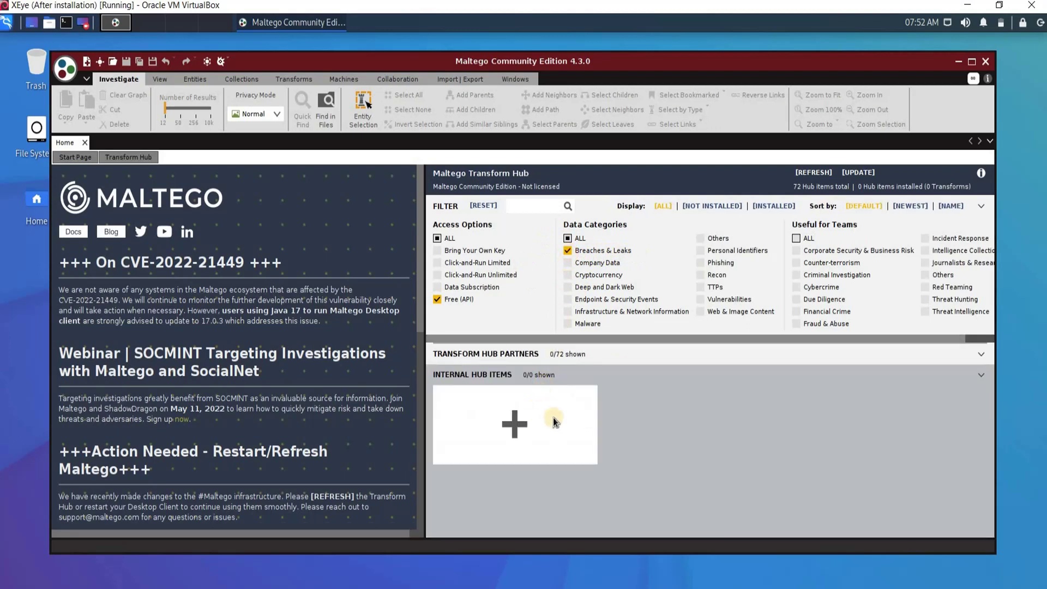
click(438, 300)
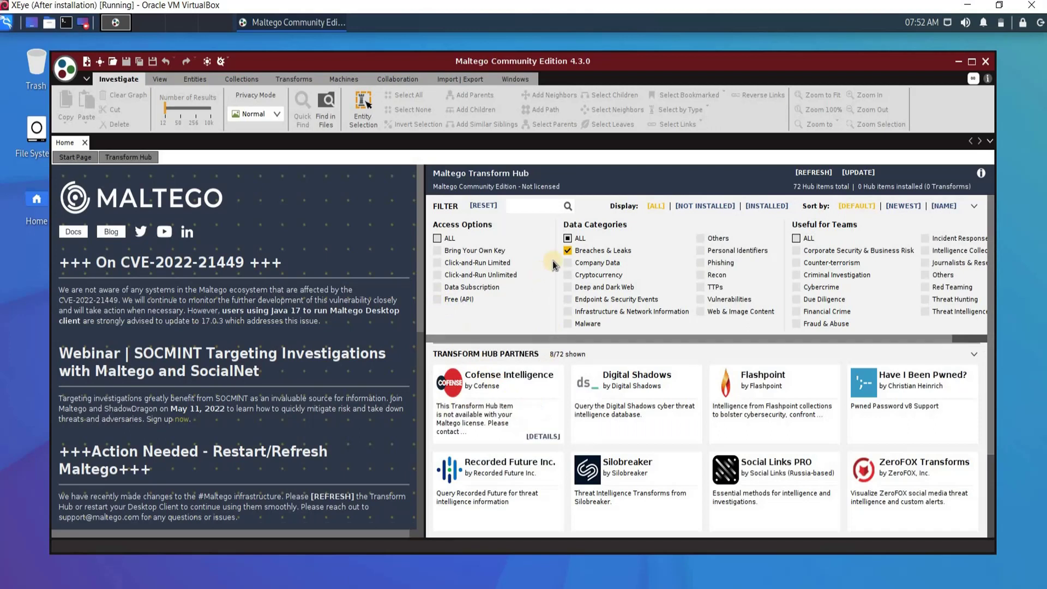
scroll(997, 306, down, 3)
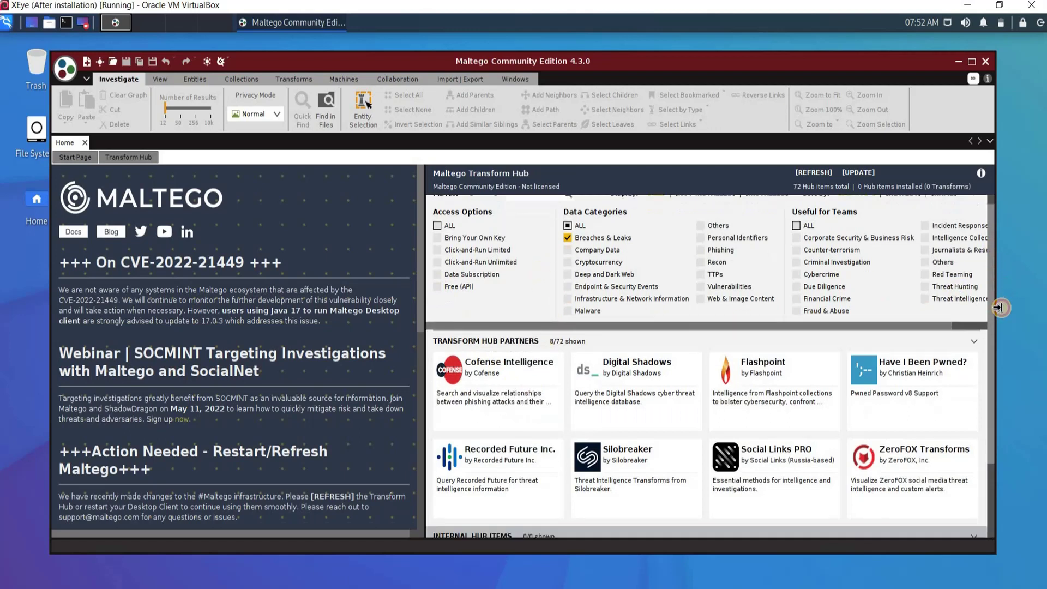
scroll(999, 308, down, 1)
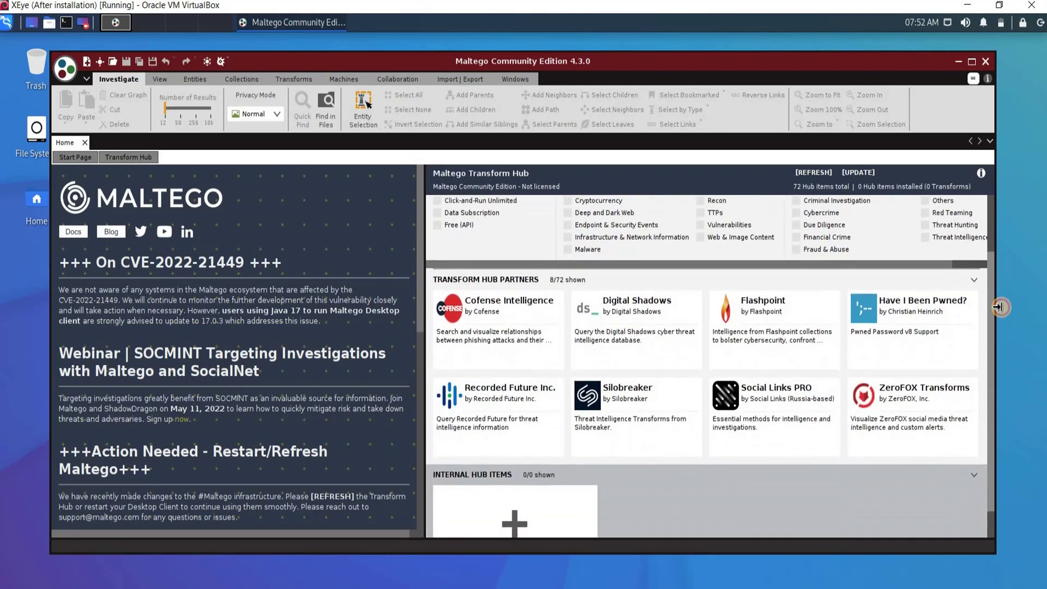
scroll(995, 254, up, 3)
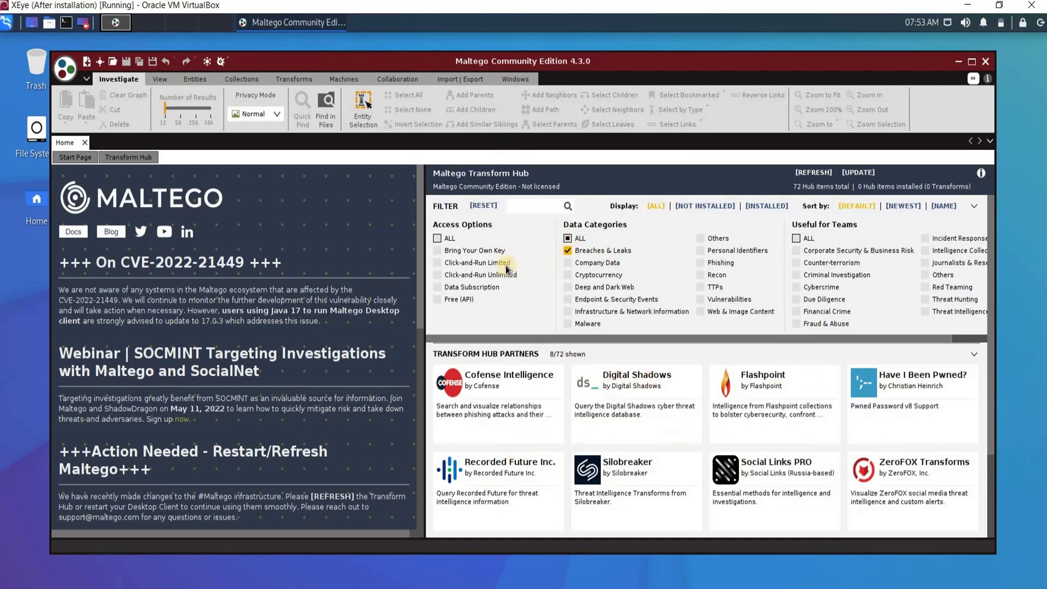
Step: Clear the Breaches & Leaks filter and install the CaseFile Entities hub item
click(567, 250)
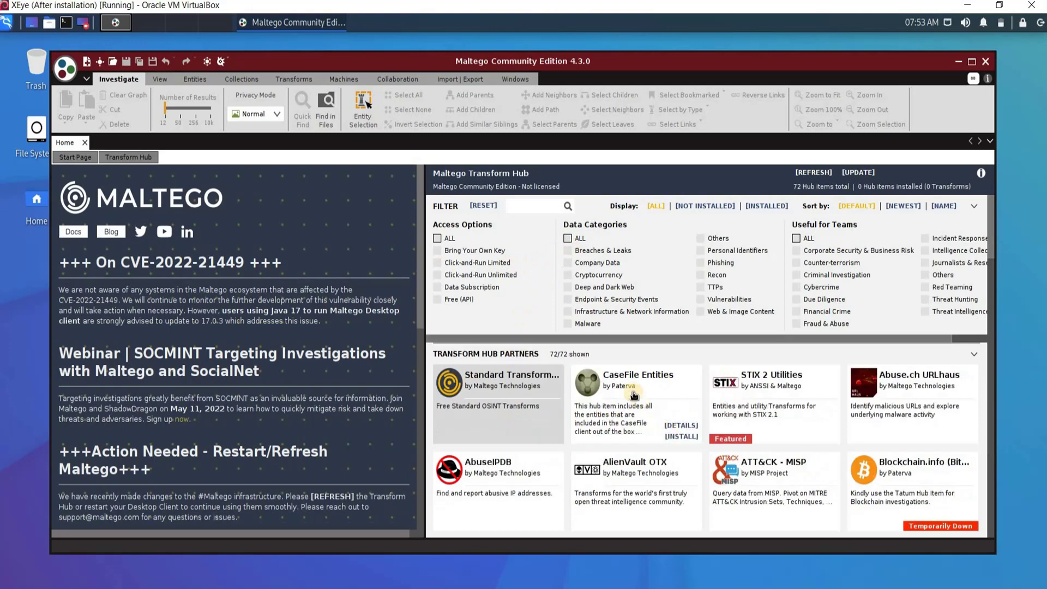
click(681, 436)
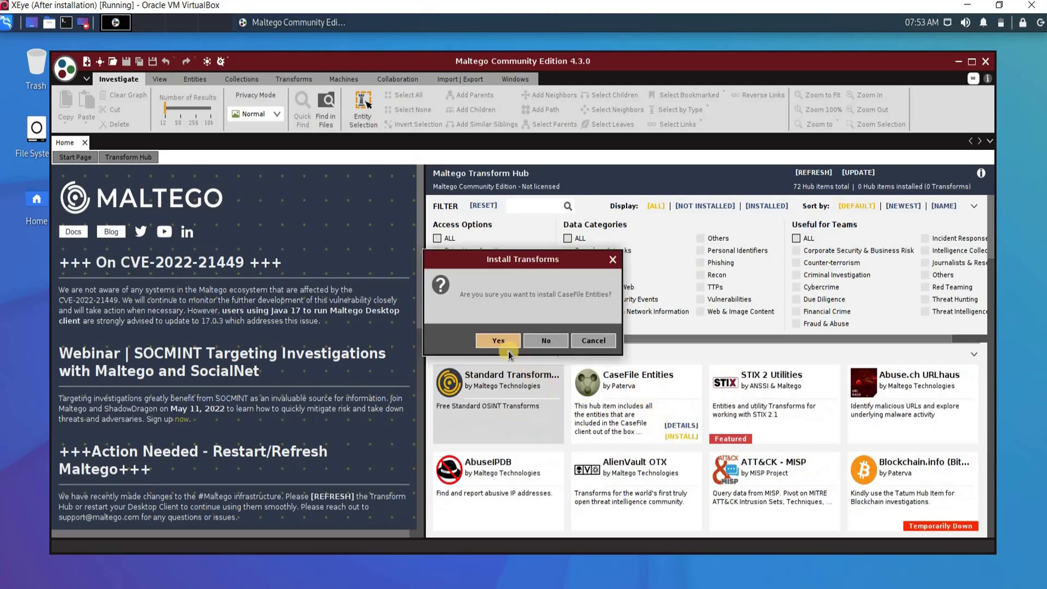
click(499, 341)
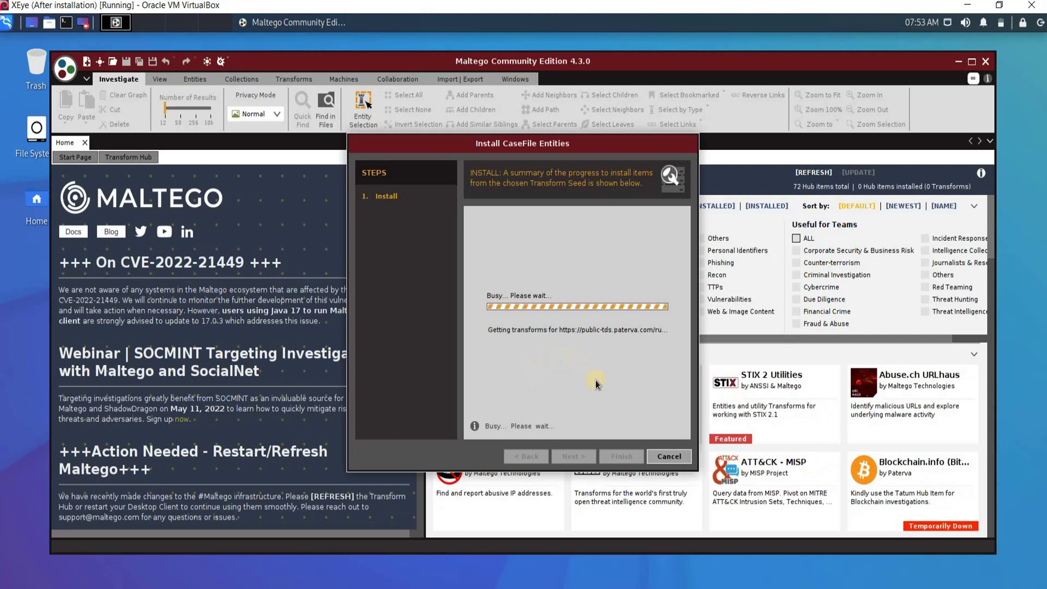
click(621, 455)
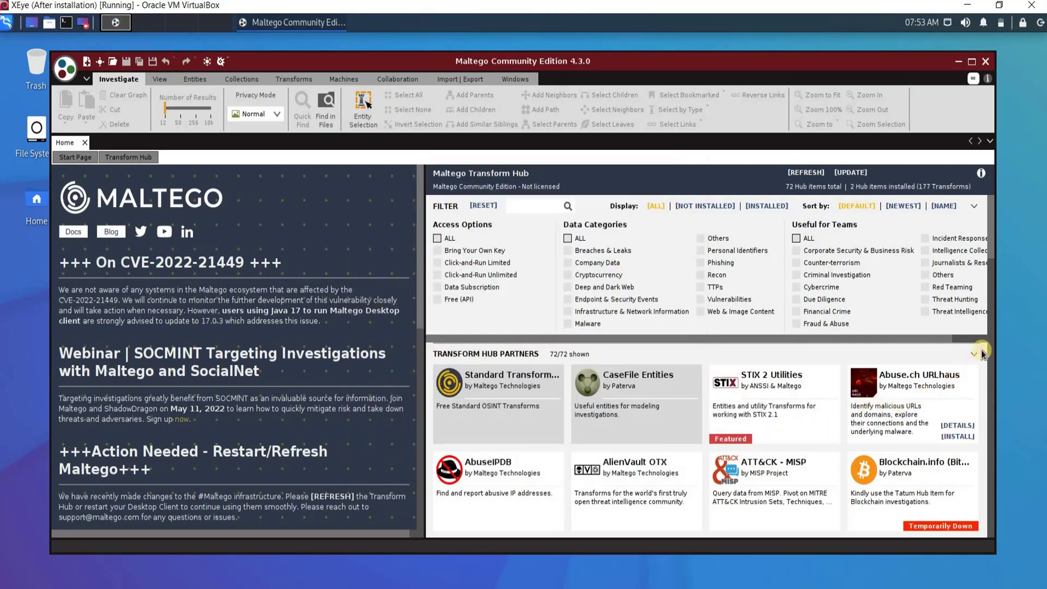
drag(992, 226, 991, 214)
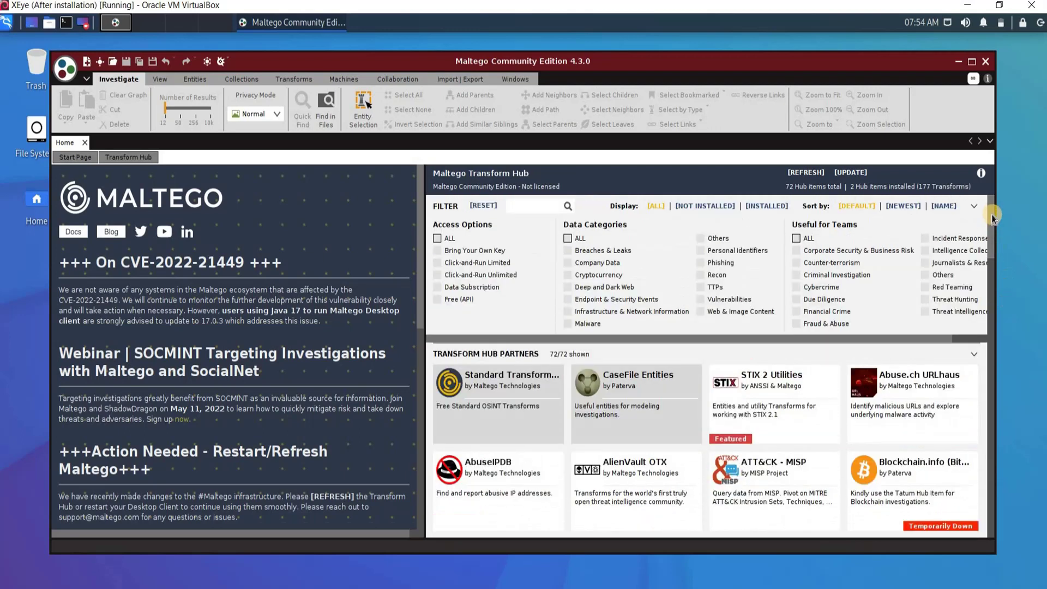
Step: Create a new graph and place a Person entity from the palette search 'person'
click(86, 62)
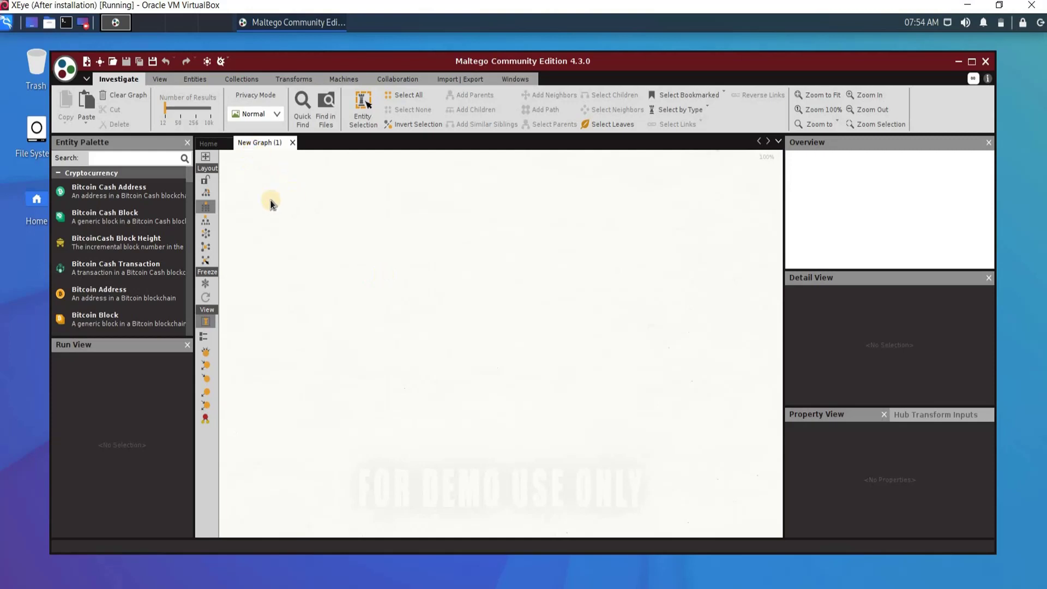
click(130, 159)
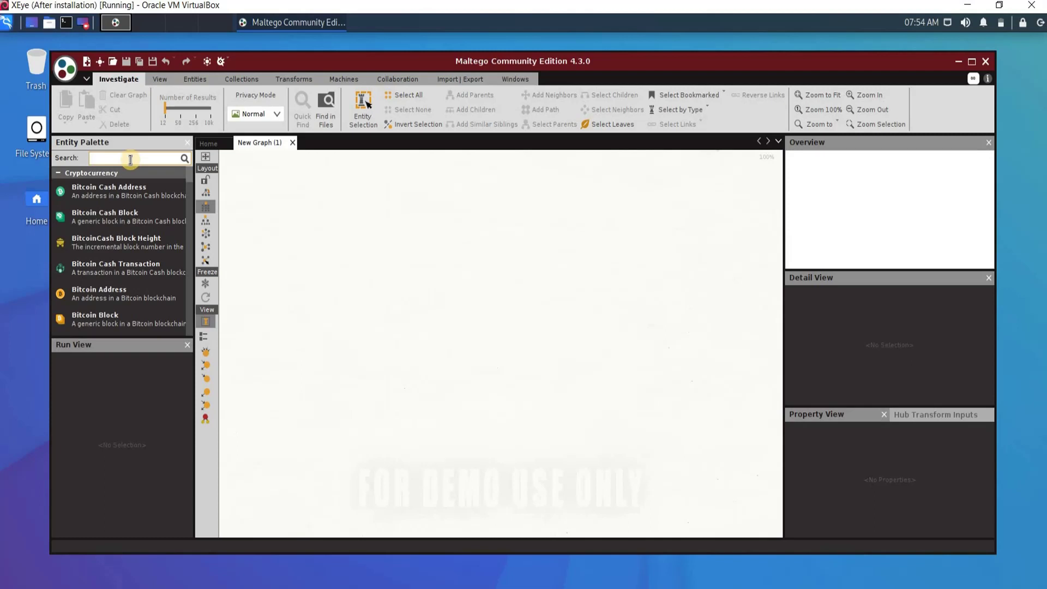
text(ERSon)
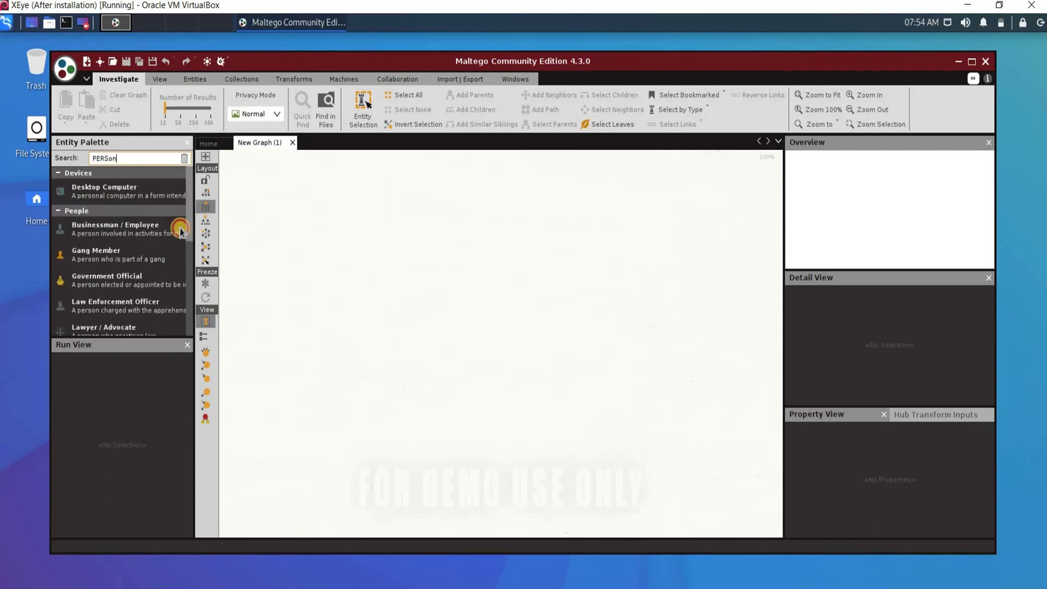
scroll(180, 231, down, 4)
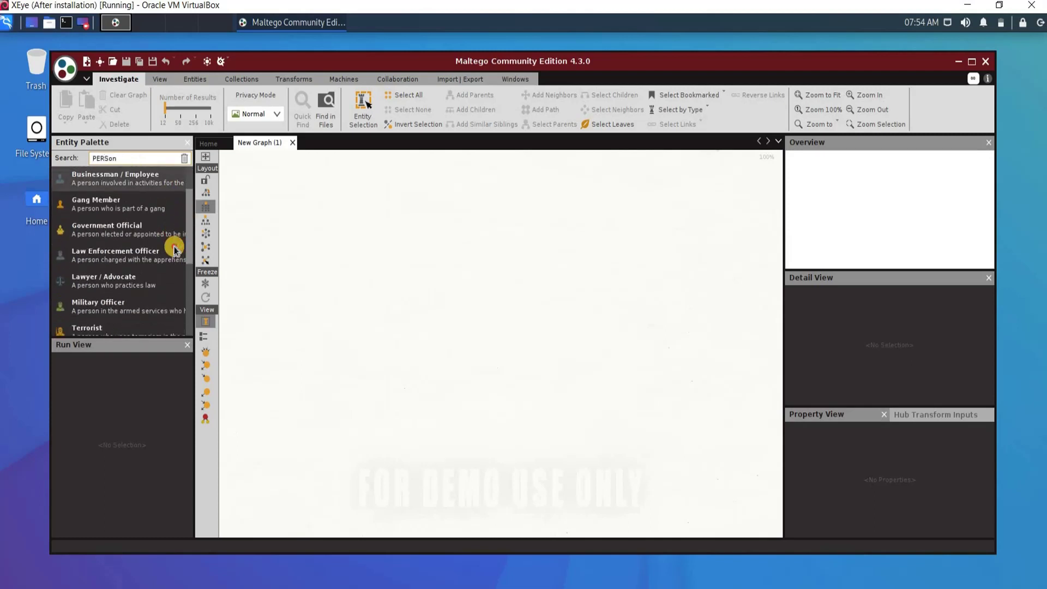
scroll(175, 258, down, 1)
scroll(175, 273, down, 1)
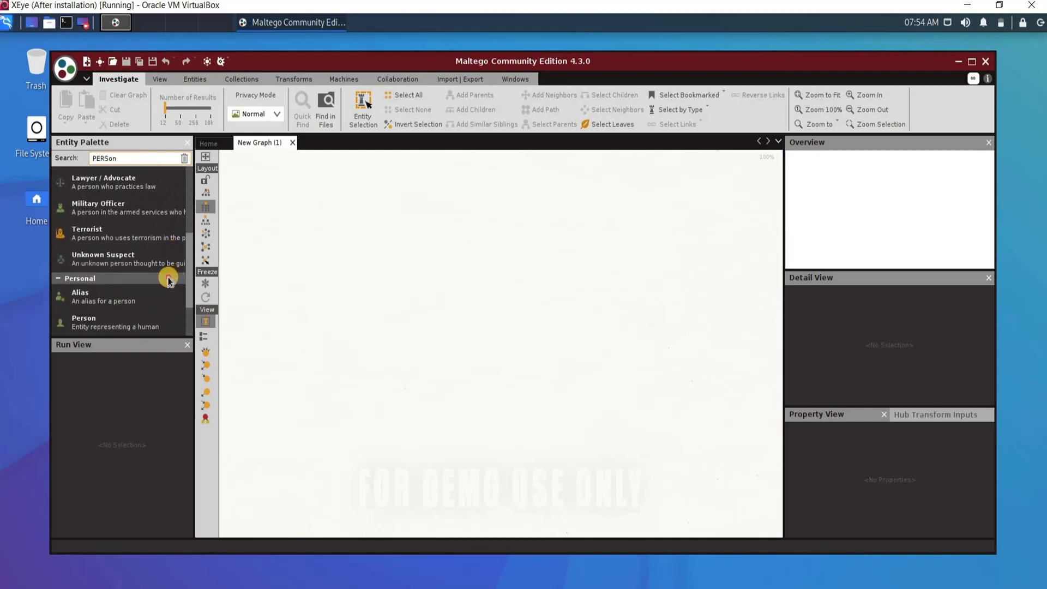
drag(88, 309, 486, 267)
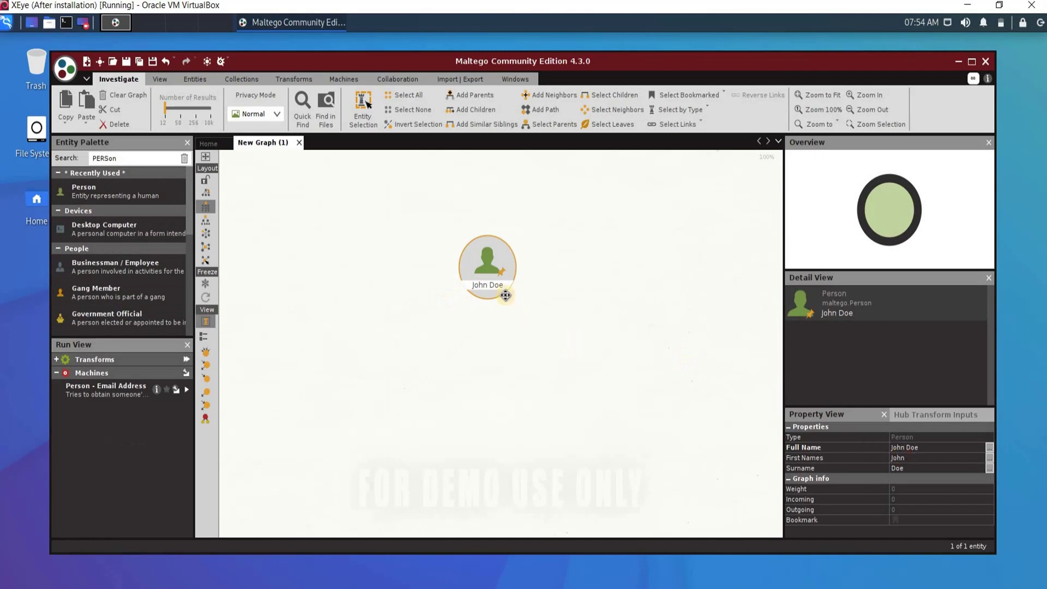
Step: Set the Person entity's full name to 'Mark Zuckerberg'
double_click(486, 283)
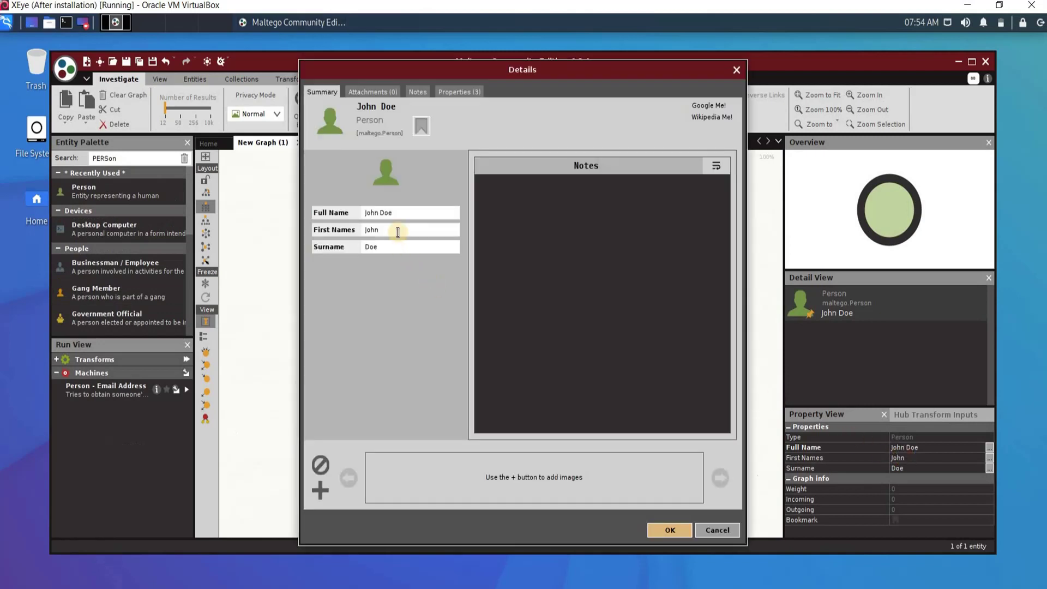
text(Mark Zucker)
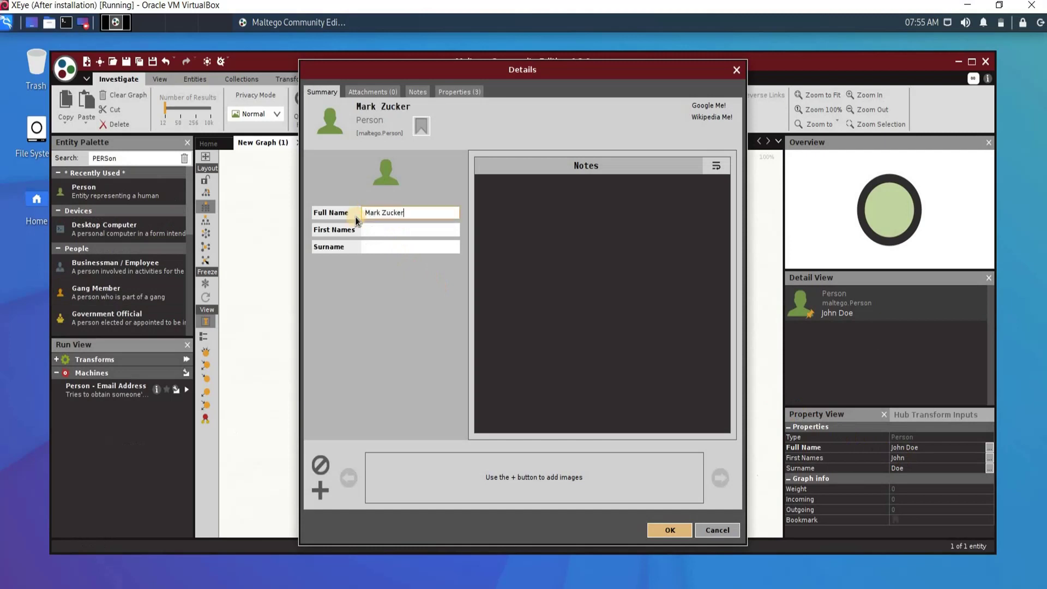
text(berg)
click(657, 529)
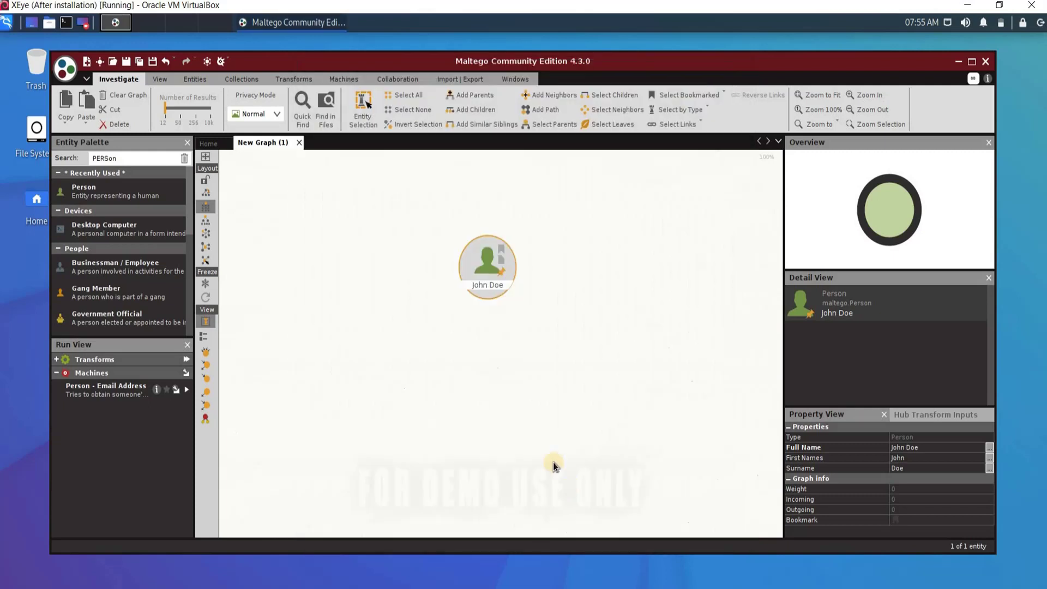
Step: Run all transforms on the Mark Zuckerberg person, leaving the Bing inputs empty
right_click(478, 278)
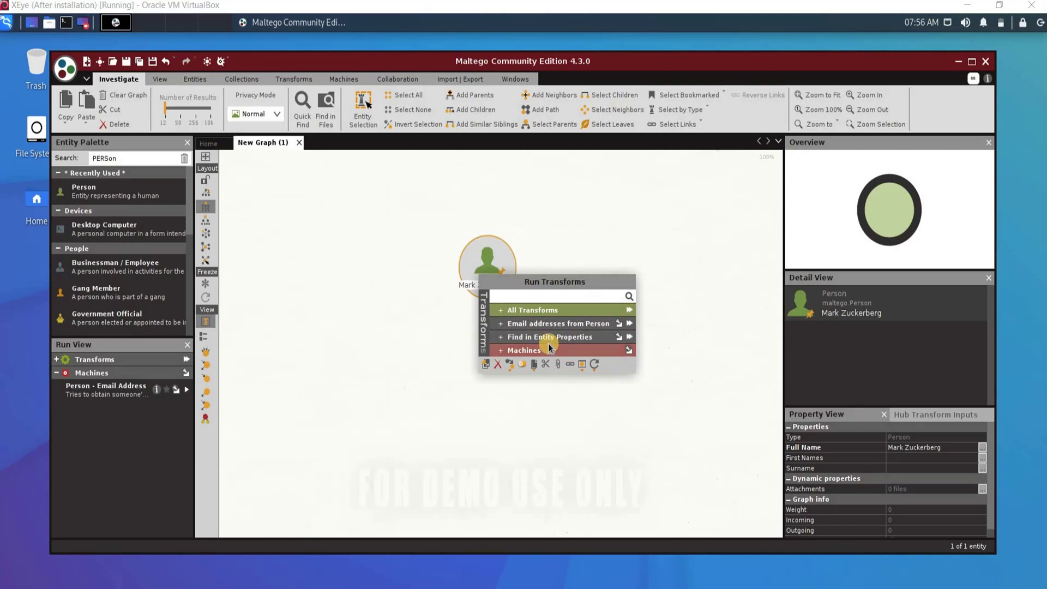
click(544, 339)
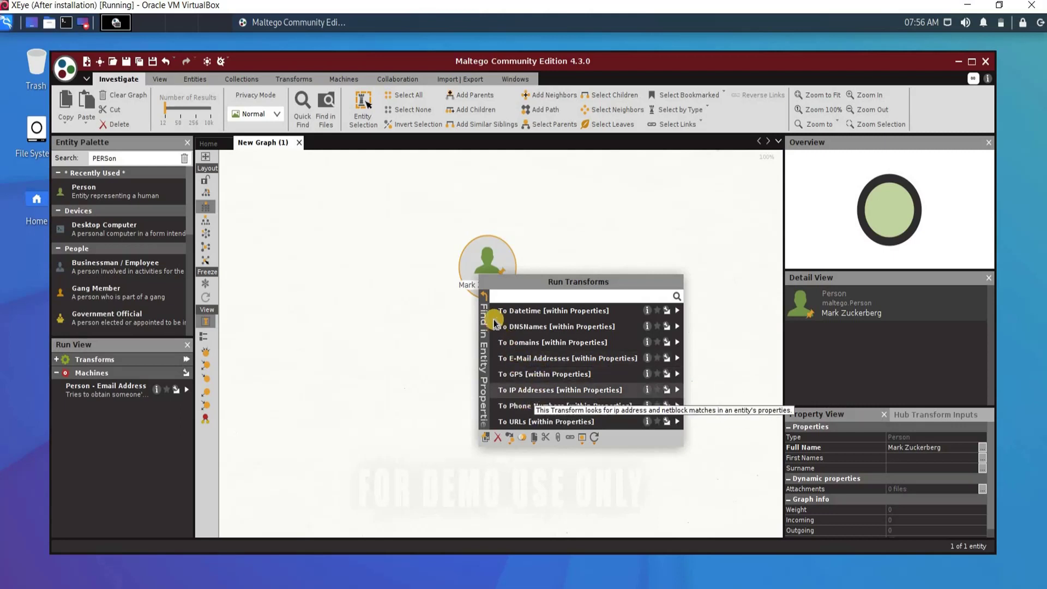
click(483, 305)
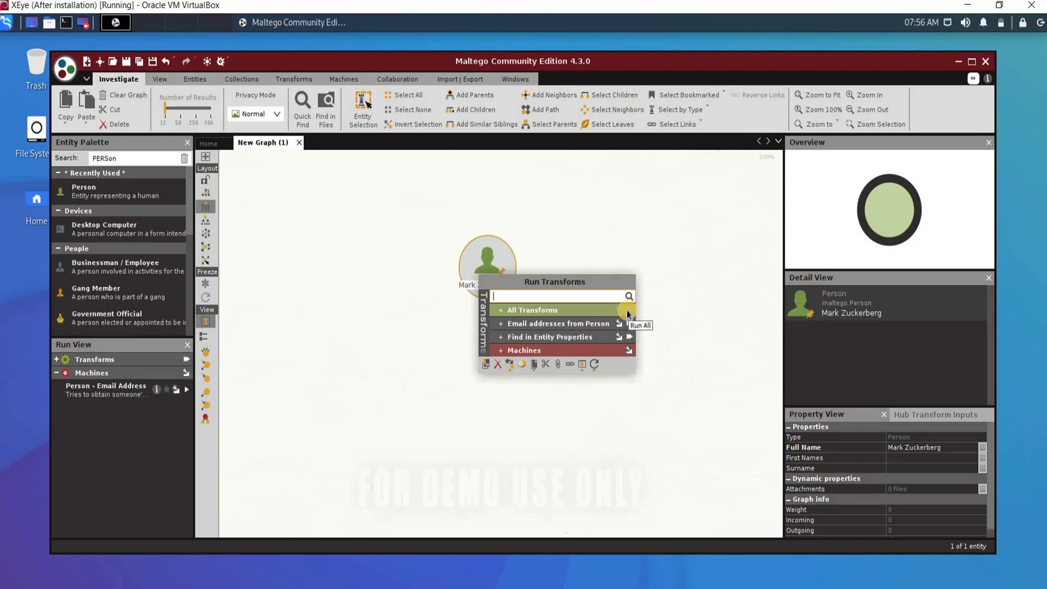
click(626, 309)
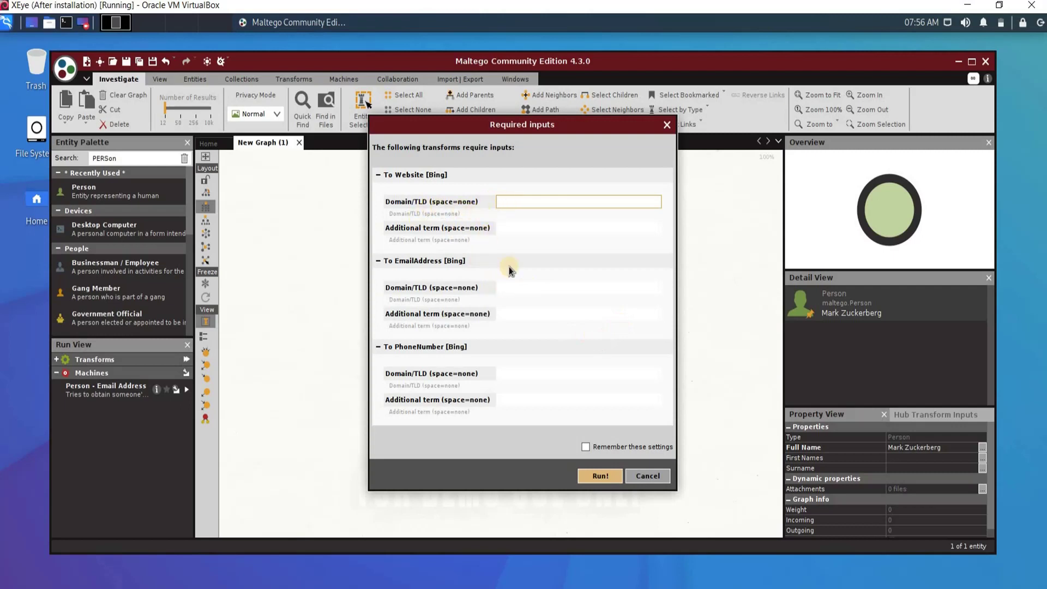
click(597, 477)
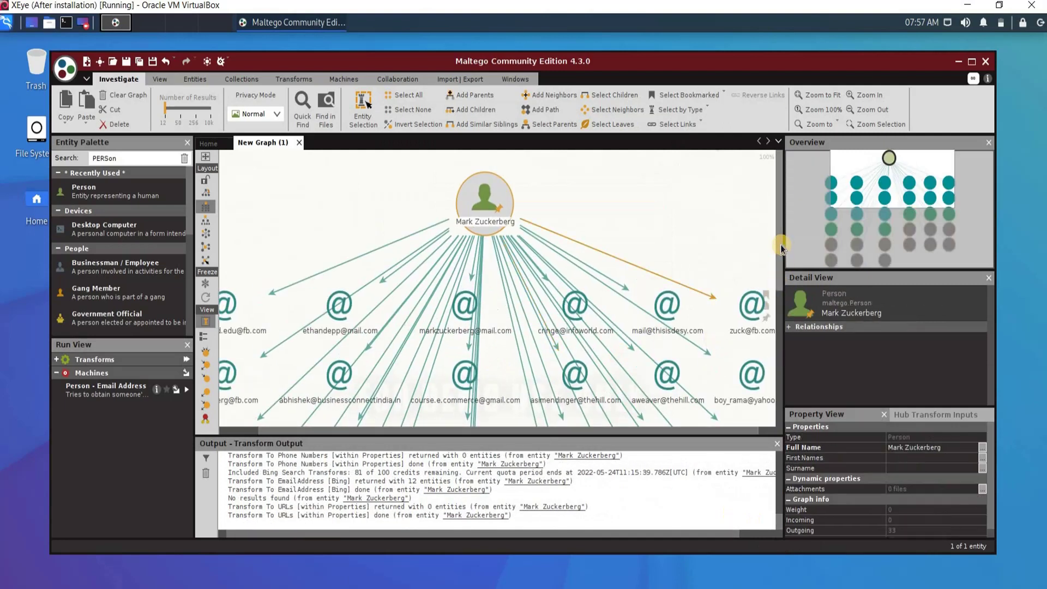
drag(780, 283, 780, 300)
click(975, 62)
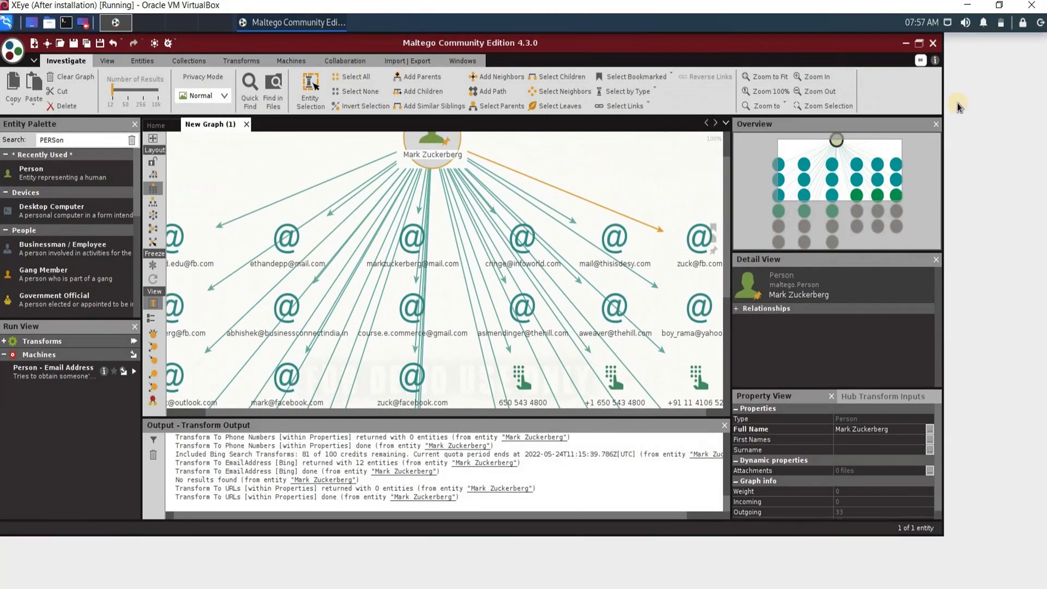
scroll(810, 270, up, 1)
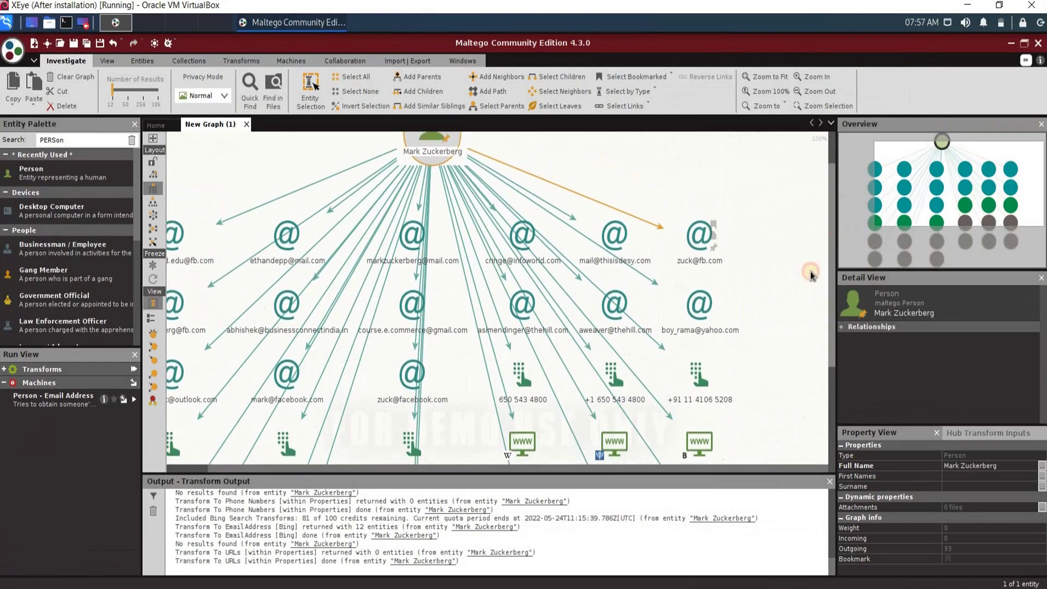
click(719, 274)
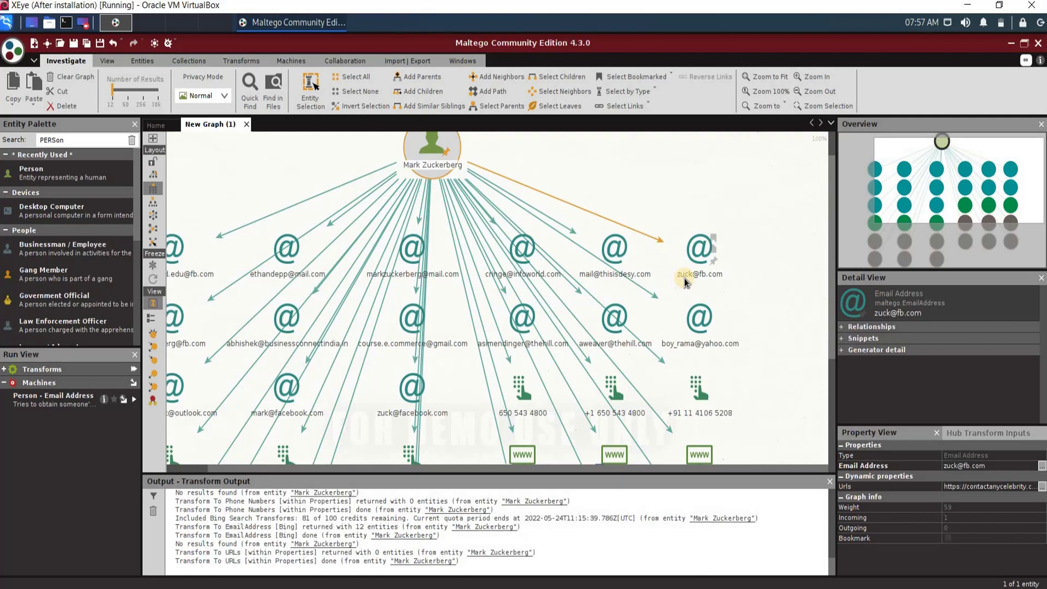
scroll(280, 335, left, 3)
click(213, 279)
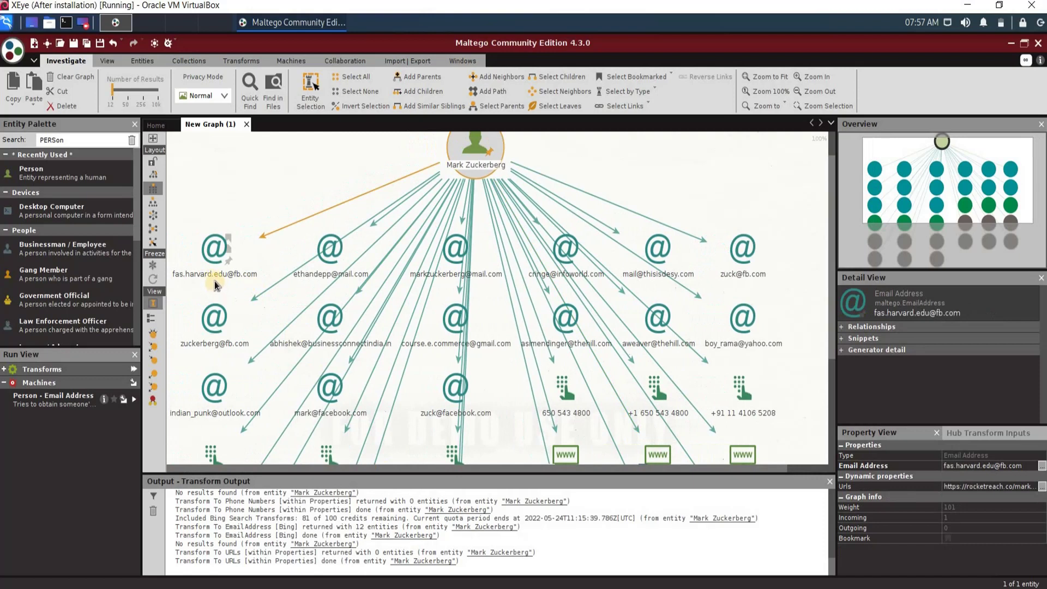
click(466, 163)
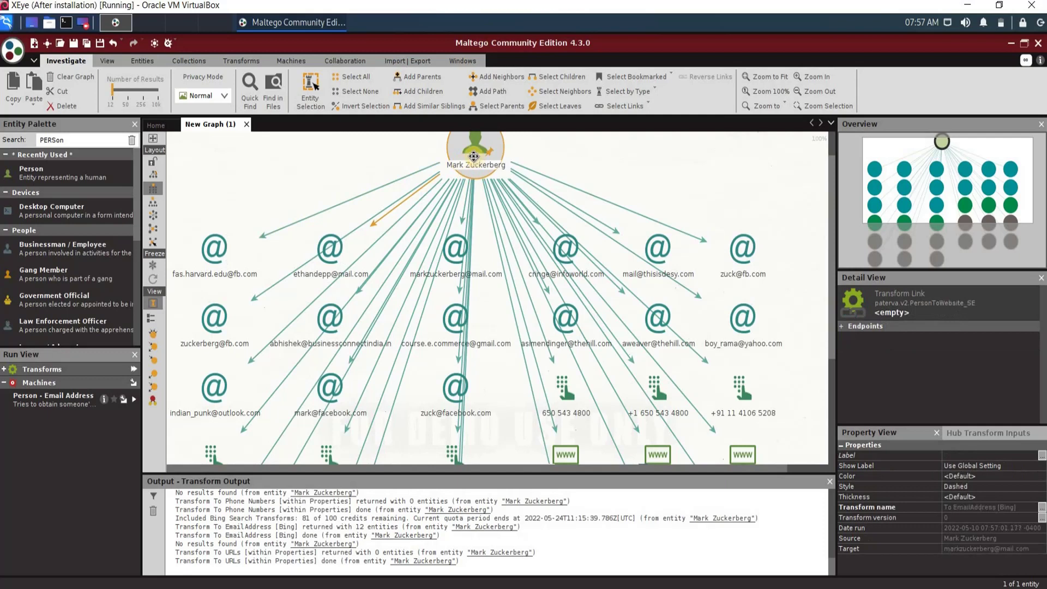
click(529, 295)
click(826, 311)
drag(829, 313, 830, 469)
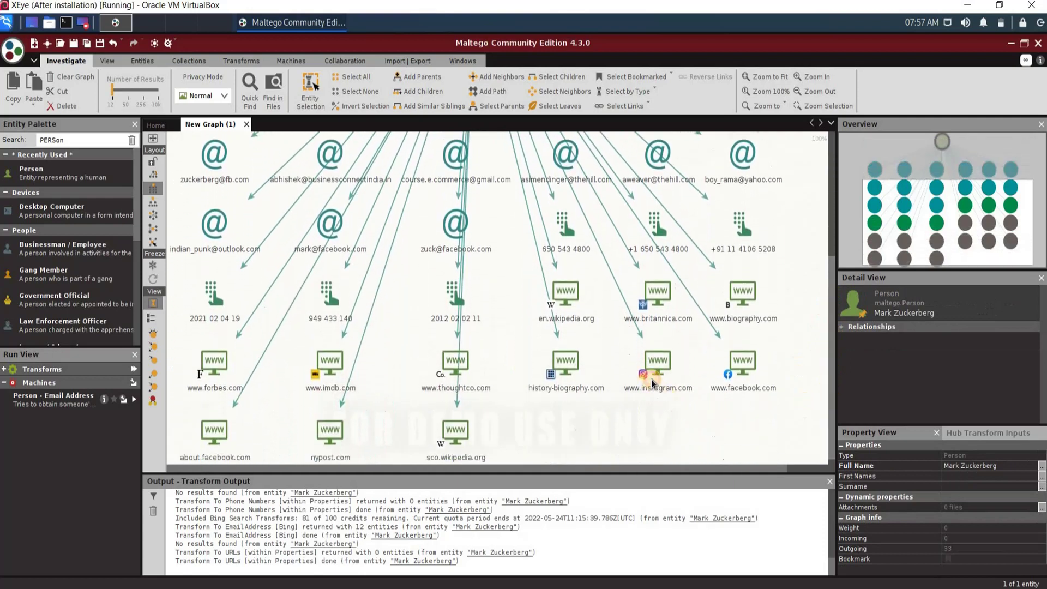
click(653, 386)
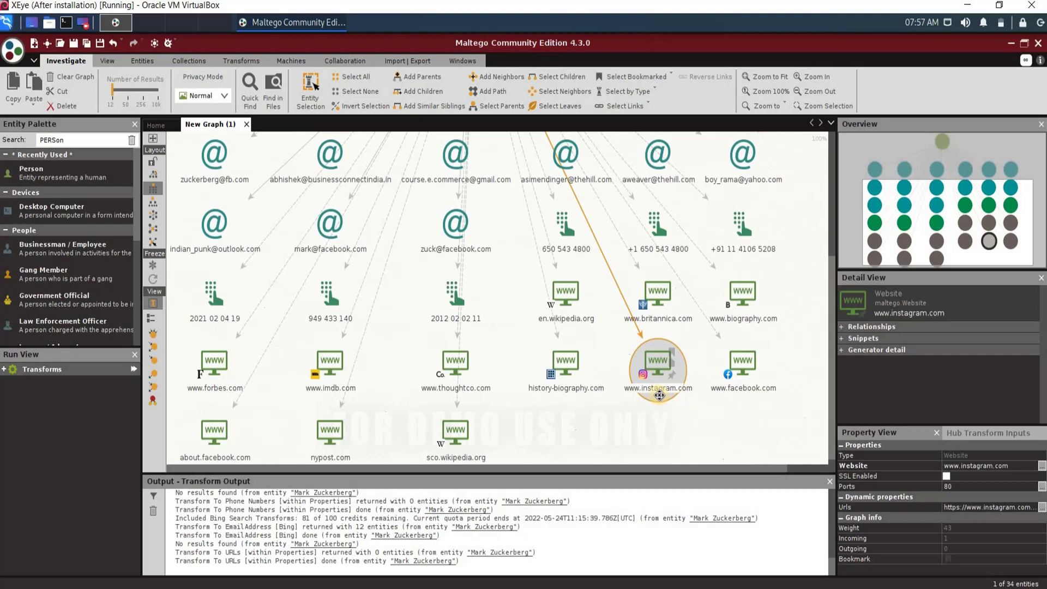
click(843, 339)
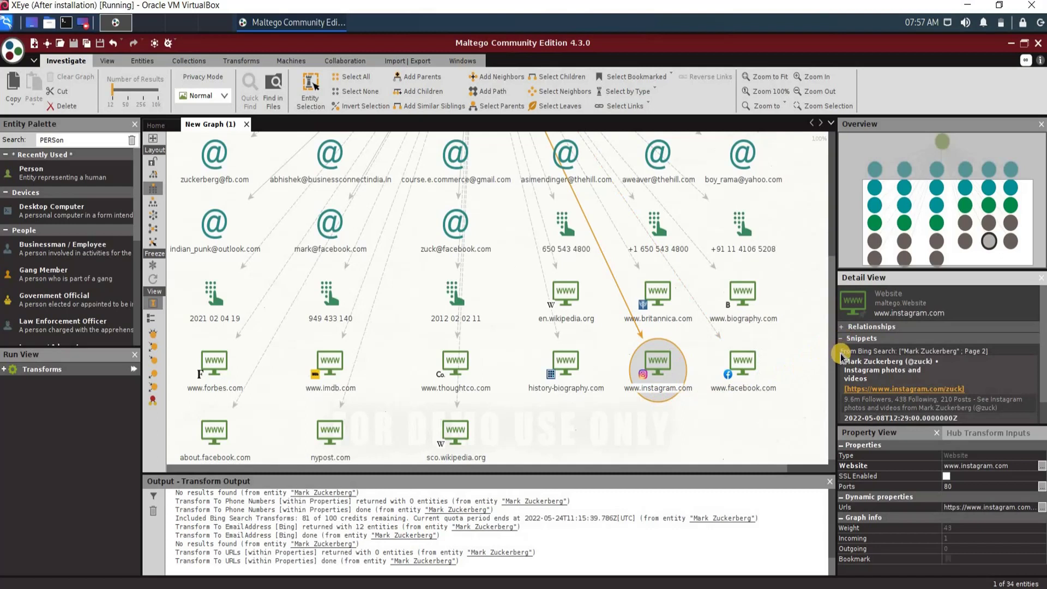
Step: Open the Instagram profile and ThoughtCo biography in Firefox from their snippet links
click(895, 389)
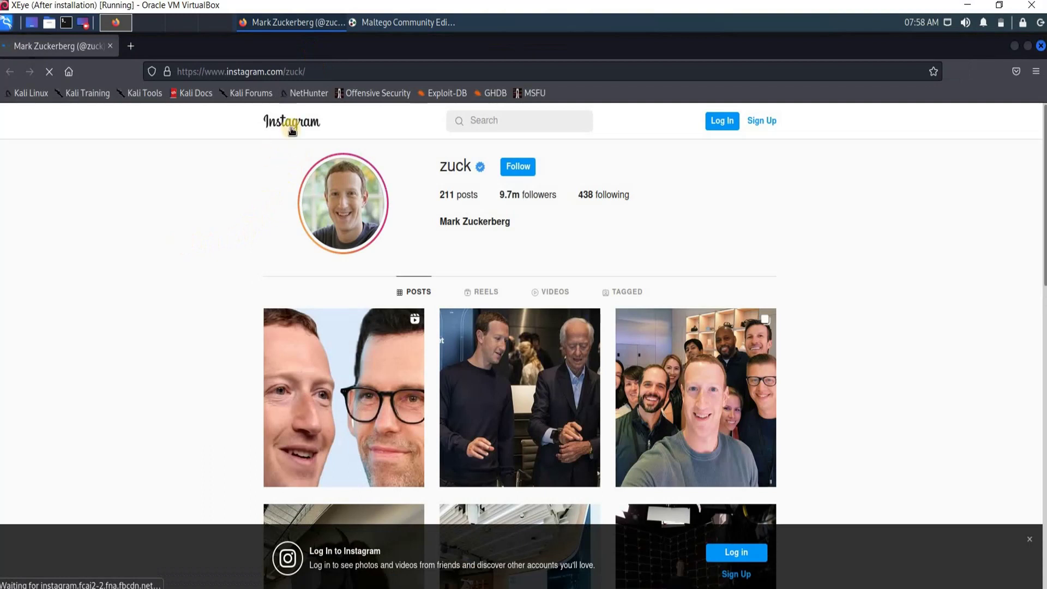
click(392, 30)
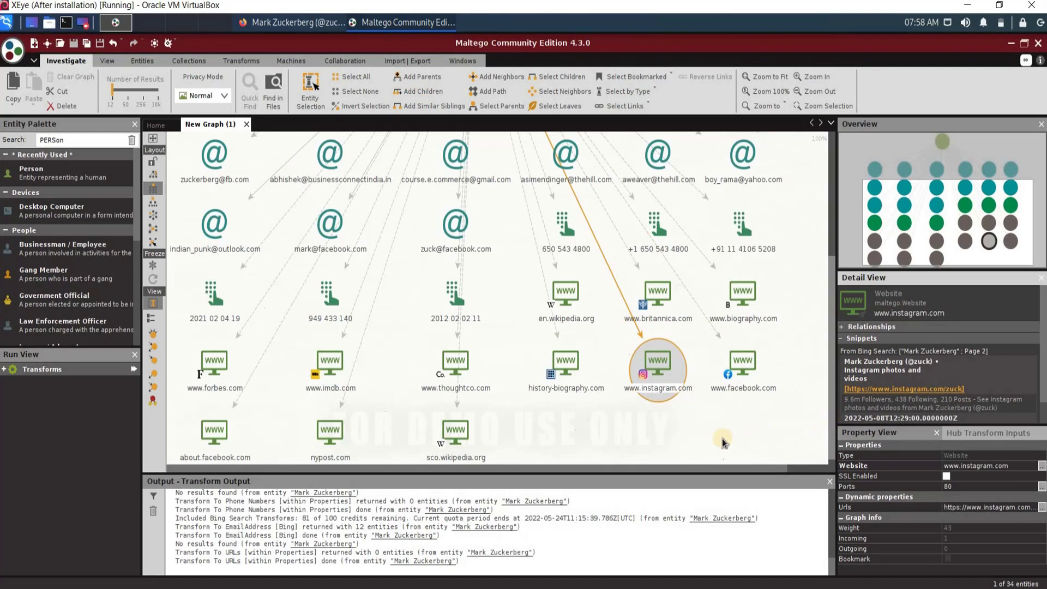
click(445, 364)
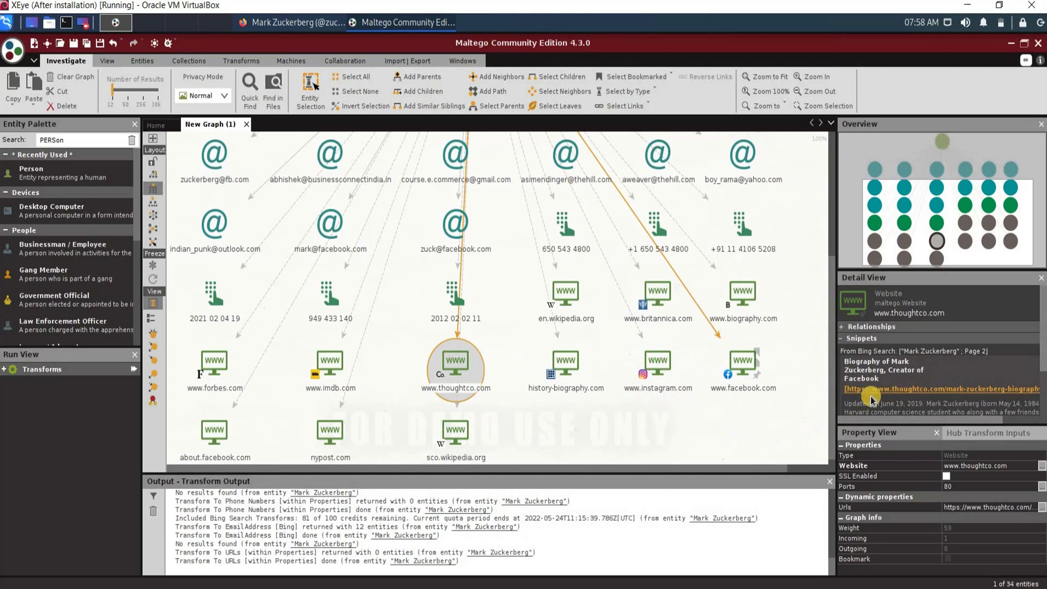
click(895, 392)
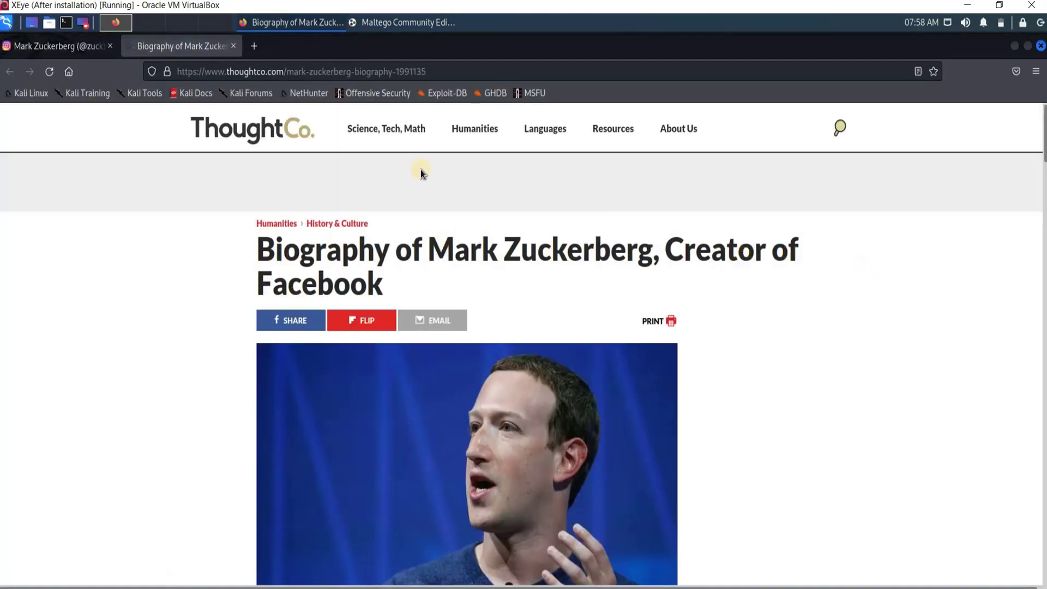
key(alt+Tab)
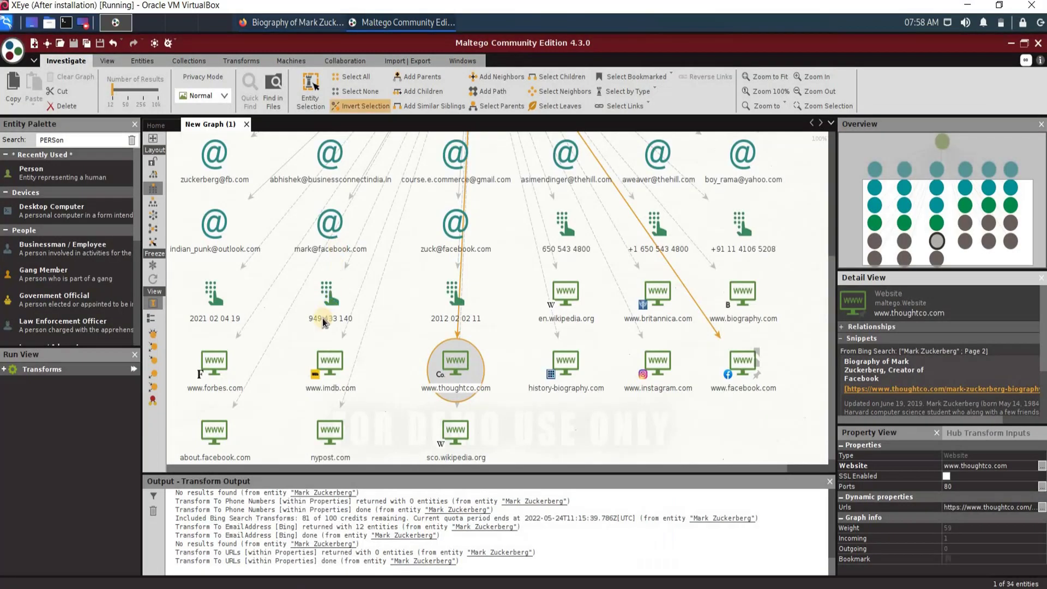
click(326, 364)
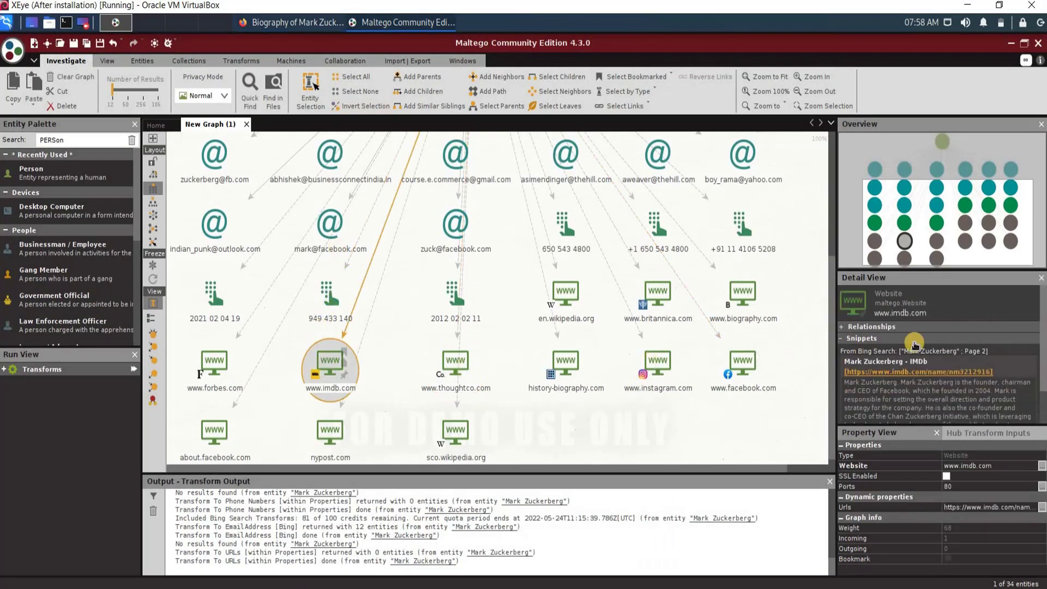
click(896, 375)
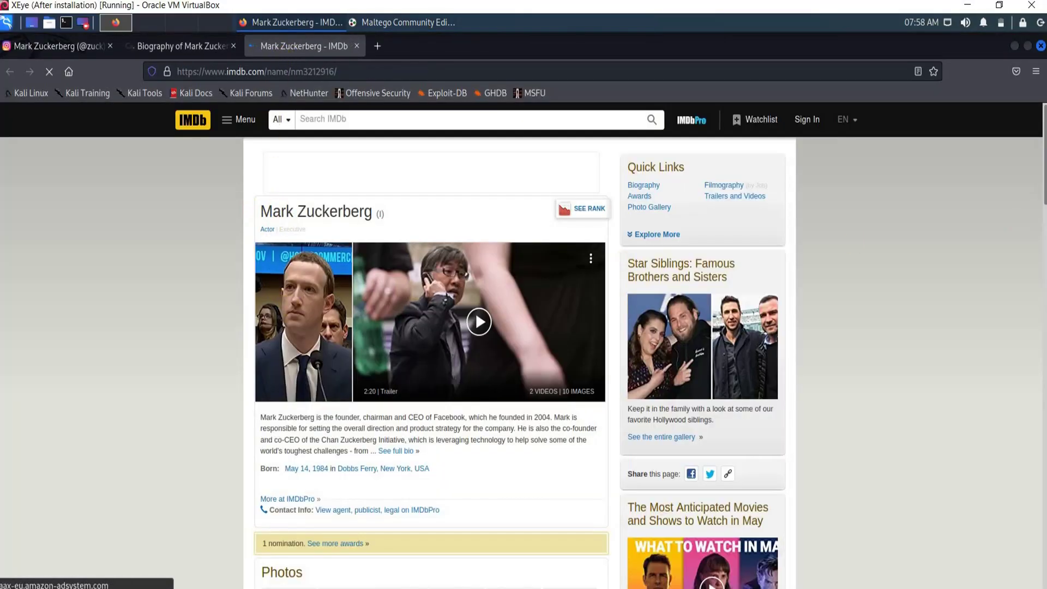
click(393, 23)
mouse_move(377, 158)
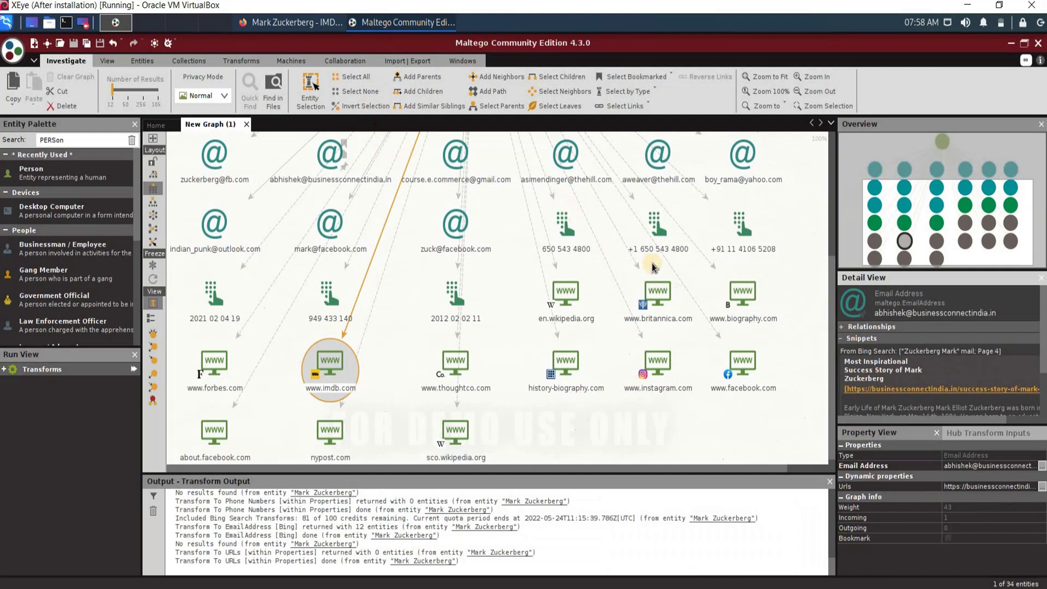
Step: Add an Email Address entity via the palette search 'email' and view its details
drag(831, 297, 827, 250)
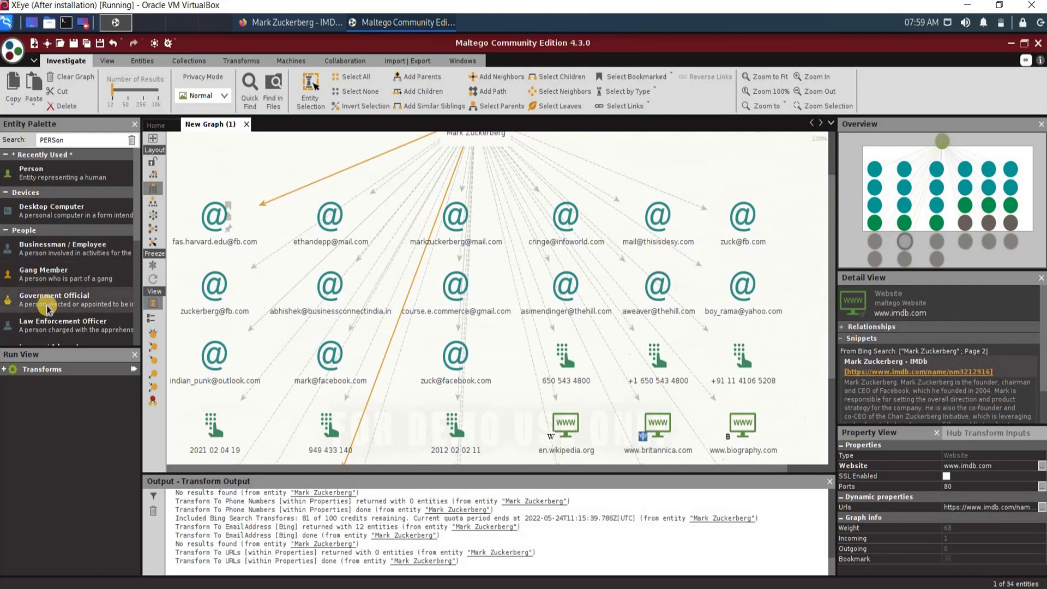
double_click(70, 140)
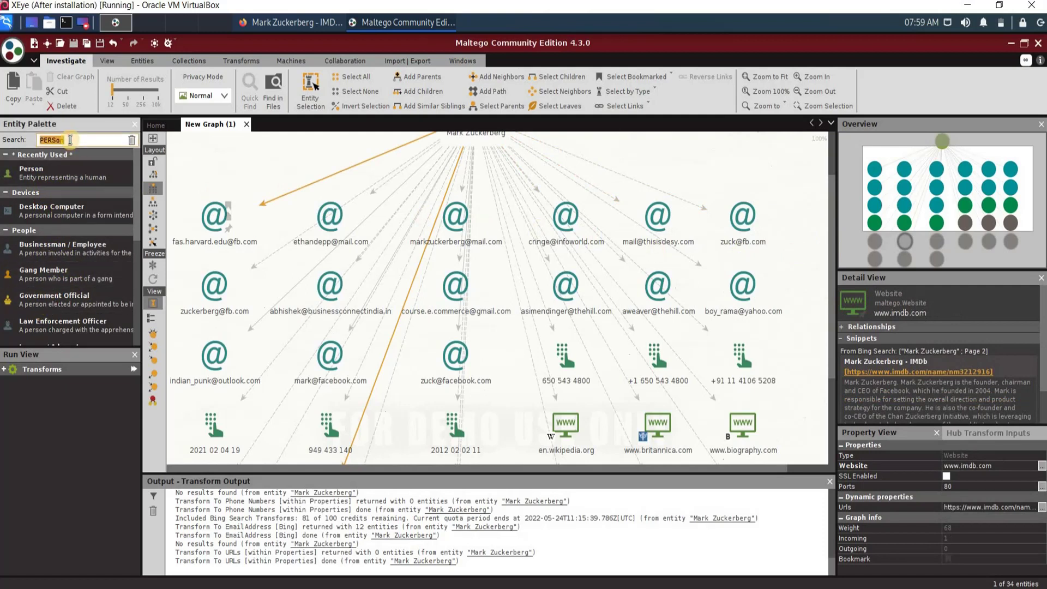
text(email)
drag(200, 182, 234, 145)
right_click(234, 154)
click(222, 152)
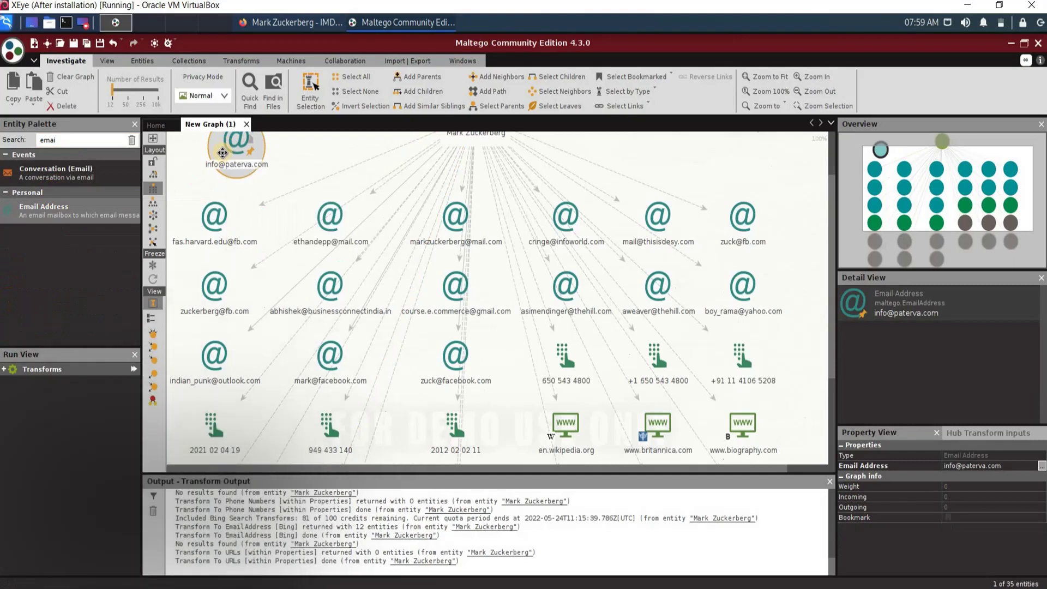
double_click(222, 153)
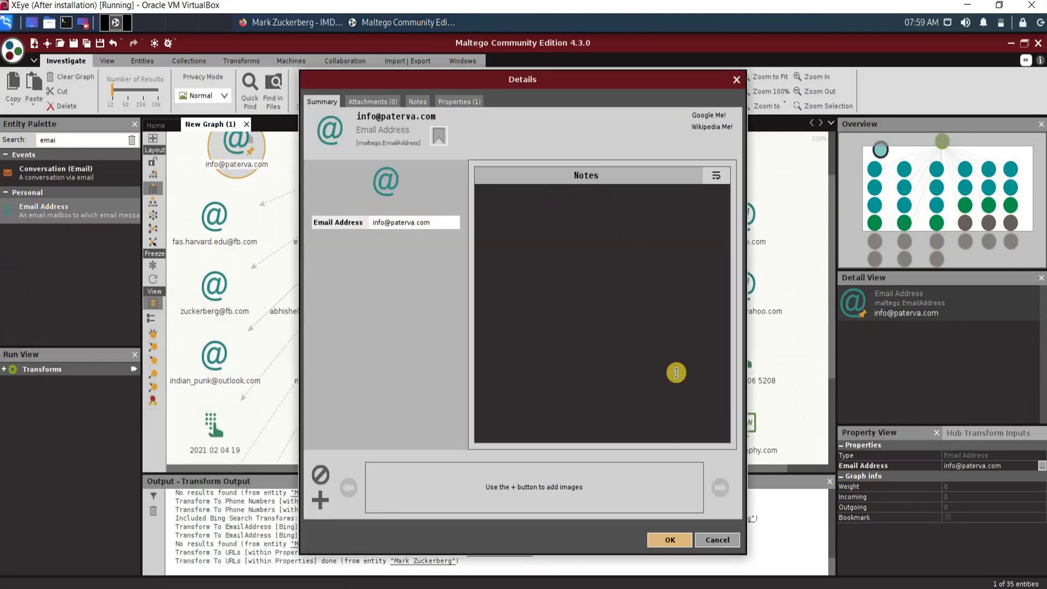
key(Escape)
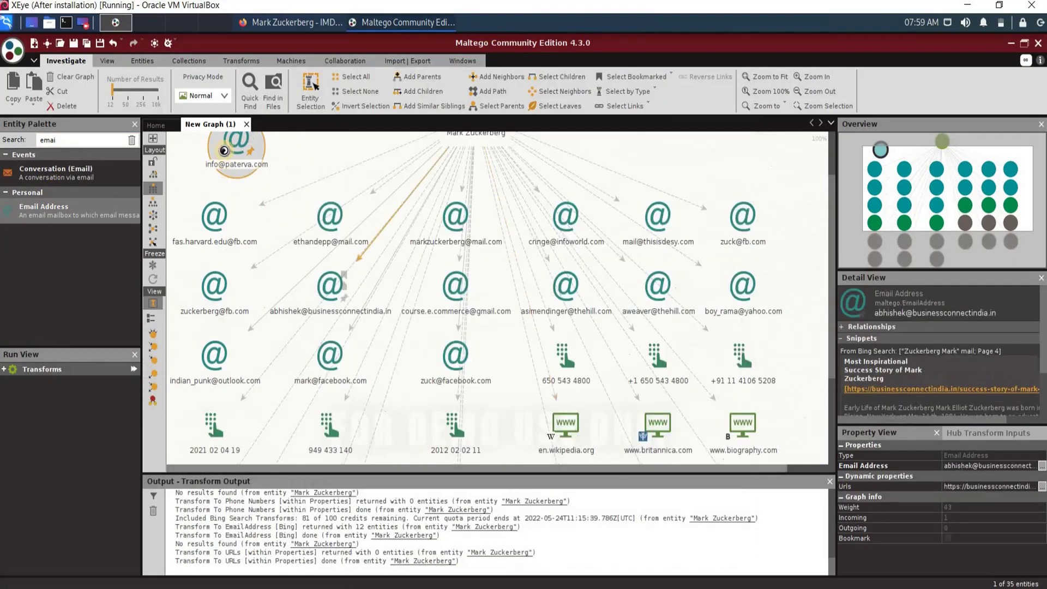
right_click(231, 151)
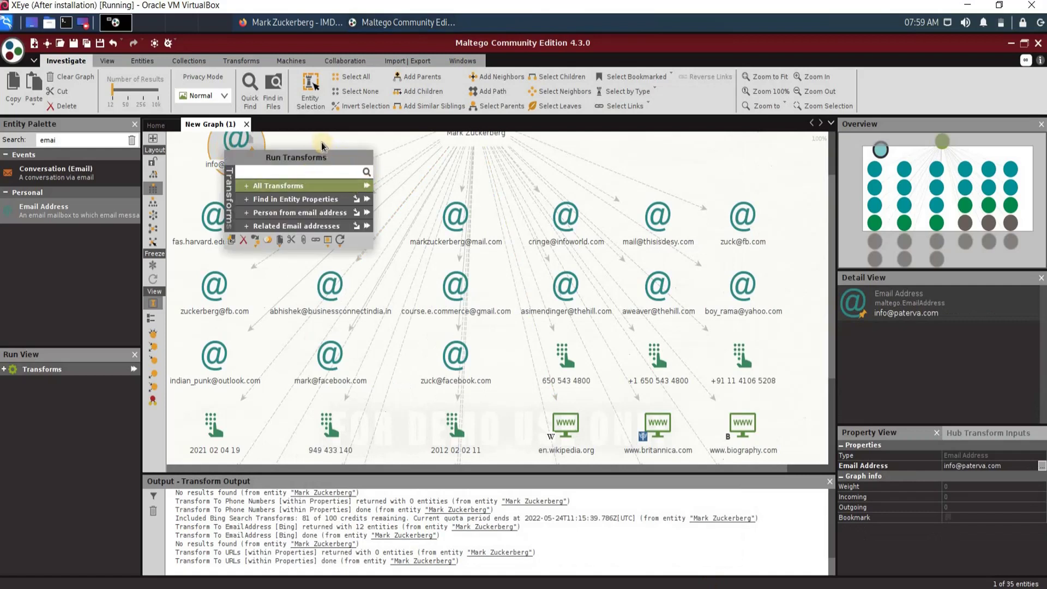
scroll(752, 235, down, 1)
click(732, 186)
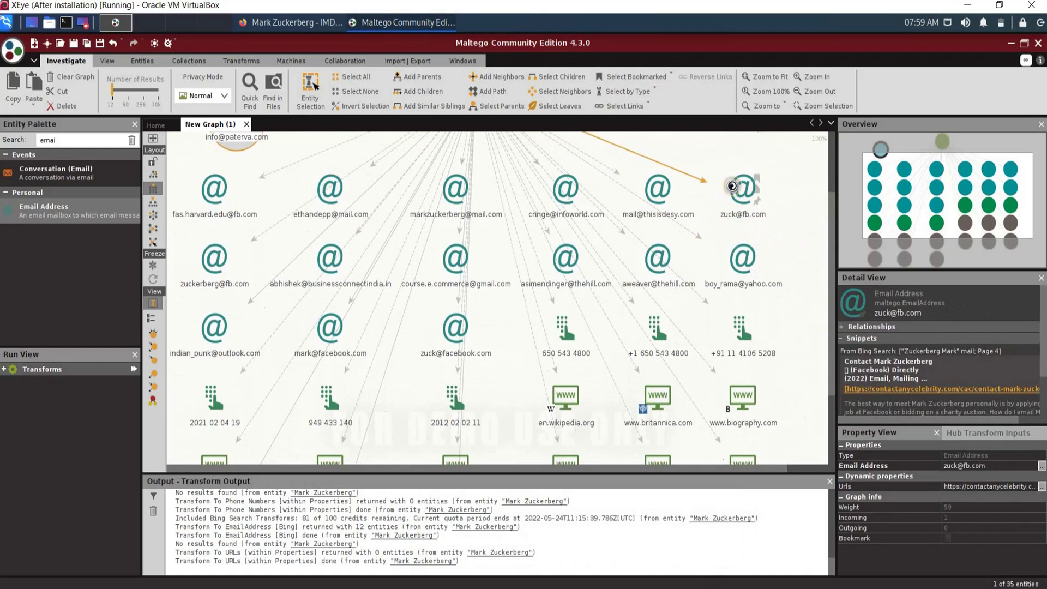
right_click(733, 189)
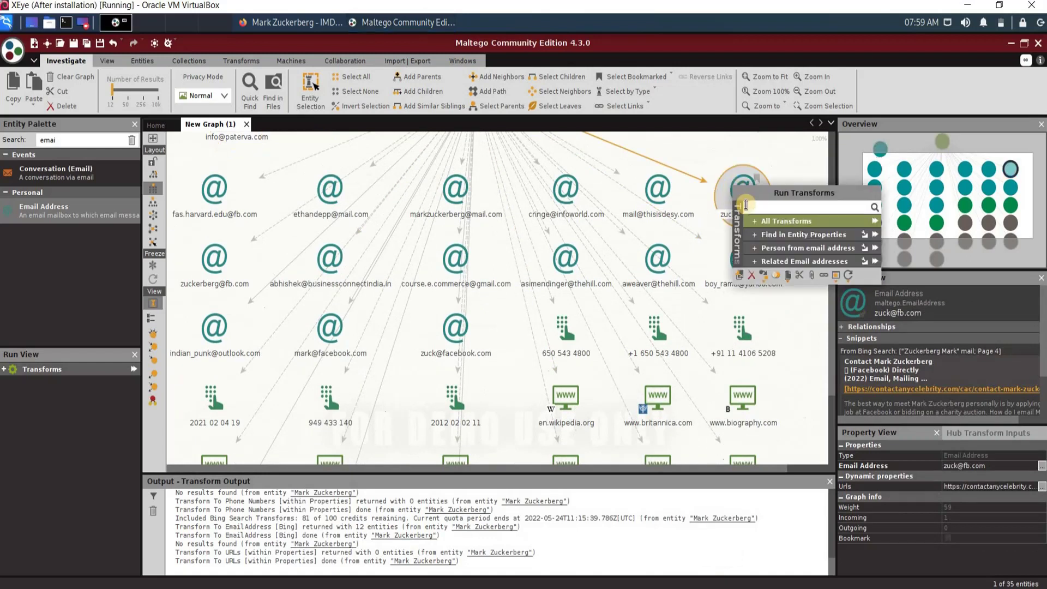
click(875, 222)
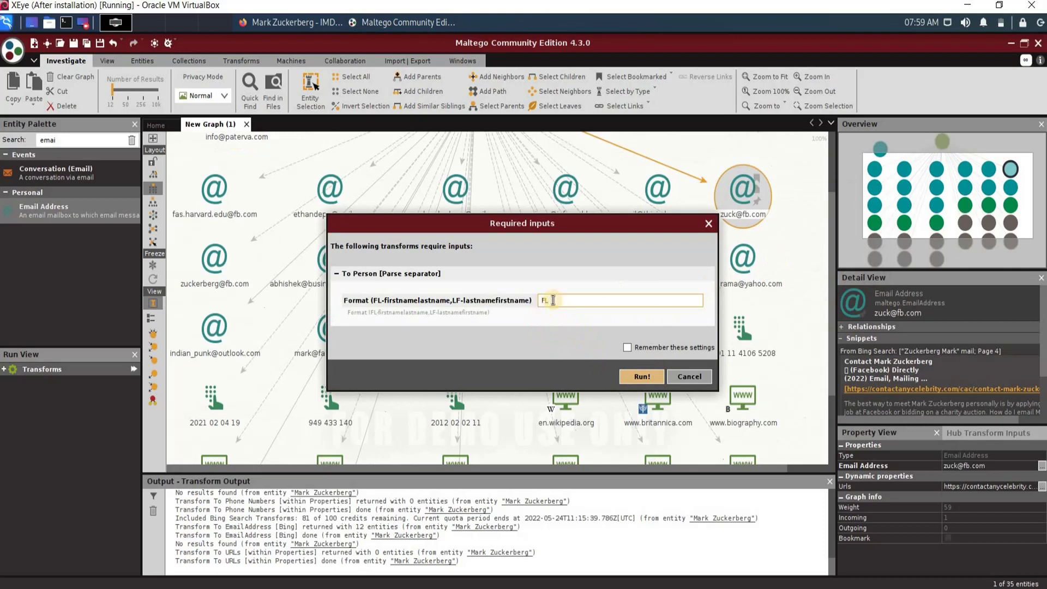
click(635, 379)
click(634, 376)
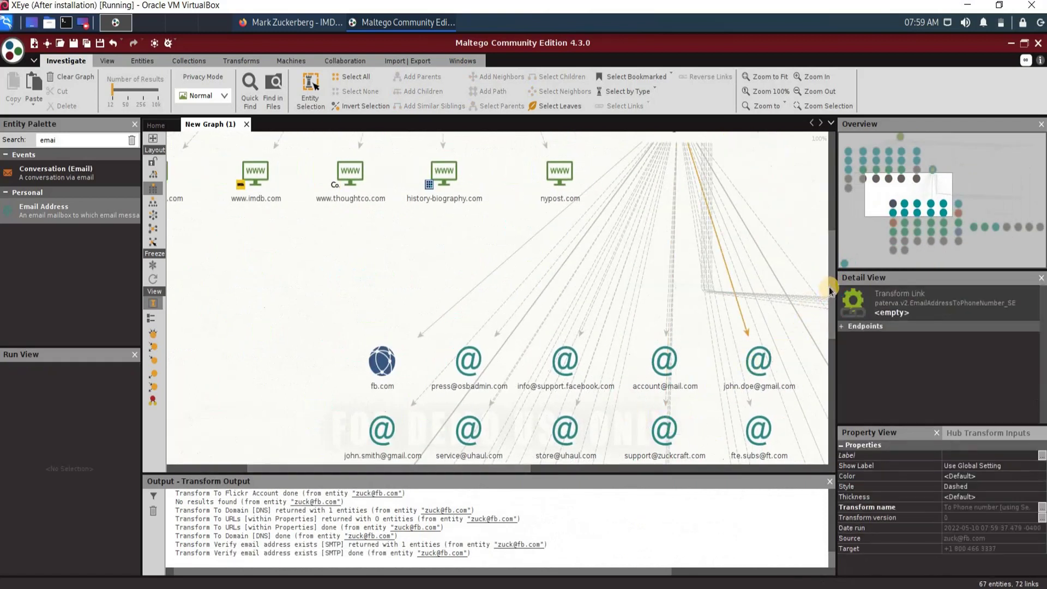
Step: Inspect a newly found email entity and the history-biography.com website entity, then clear the selection
click(824, 290)
drag(830, 297, 818, 242)
click(658, 253)
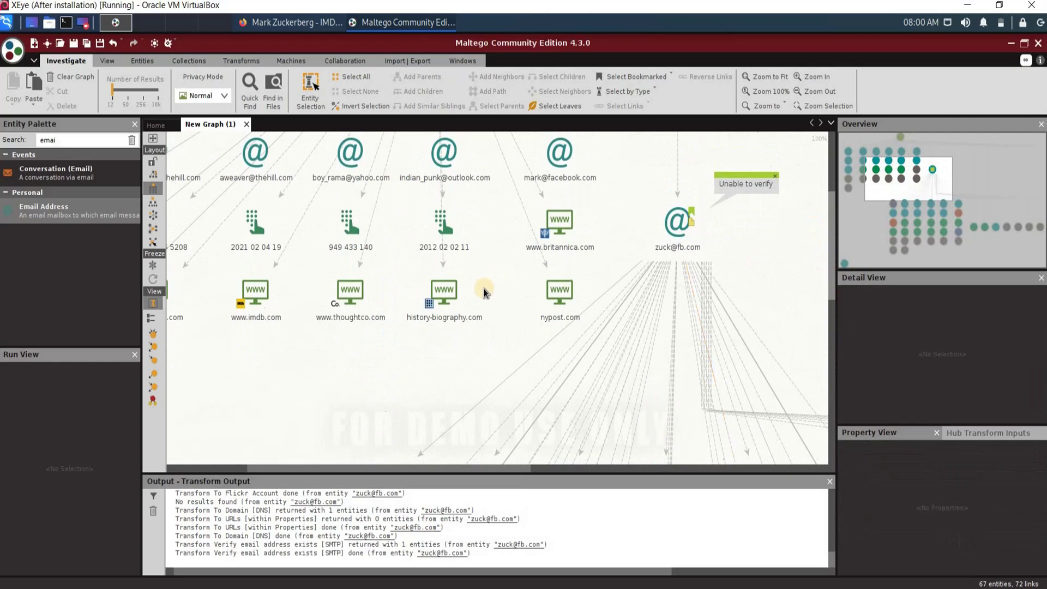
click(490, 305)
click(822, 300)
Step: Inspect the phone number entity, deselect it, and bring up the Transforms ribbon tab
click(365, 215)
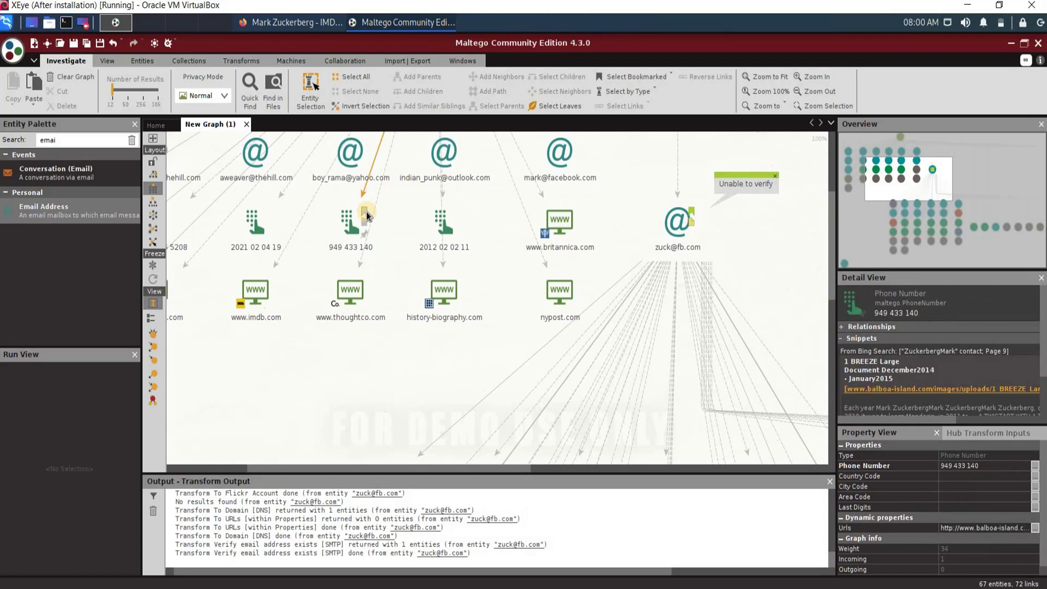
click(325, 135)
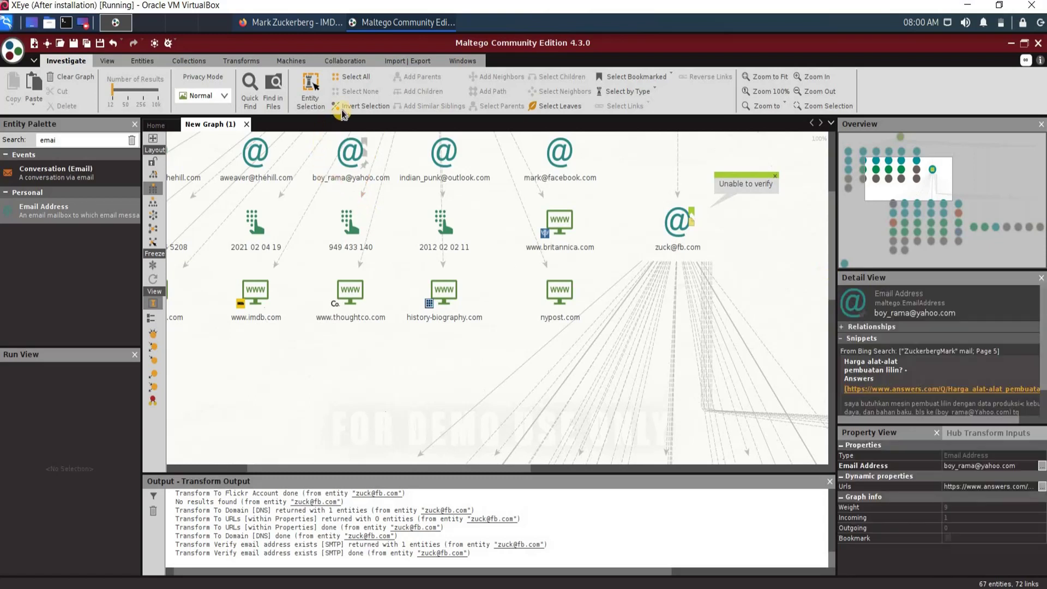
click(236, 64)
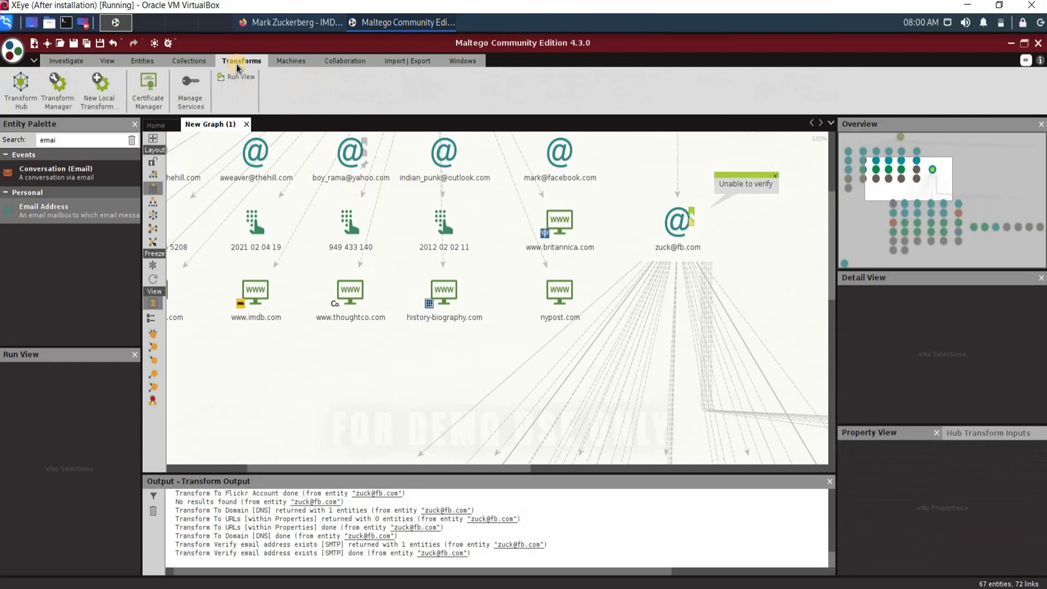
Step: Open the Transform Hub and toggle the Infrastructure & Network Information filter off again, showing all 72 partners
click(28, 93)
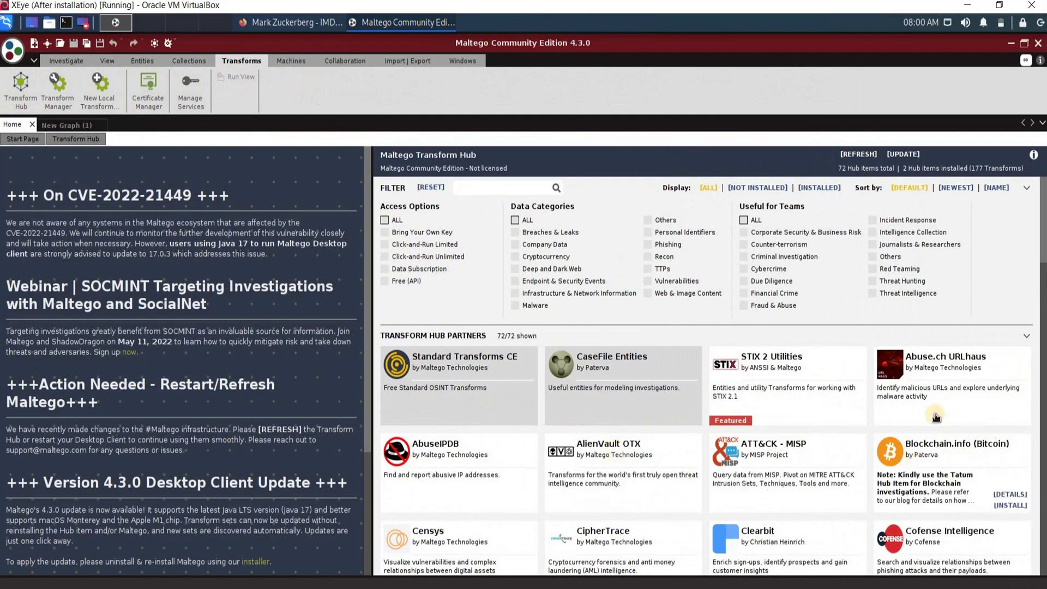
click(631, 300)
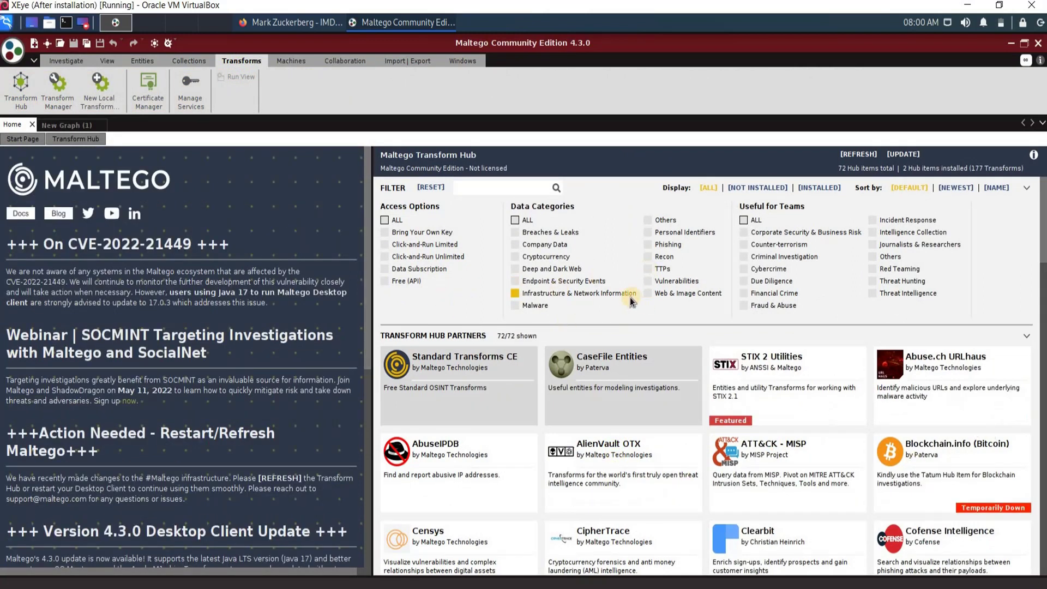
click(627, 302)
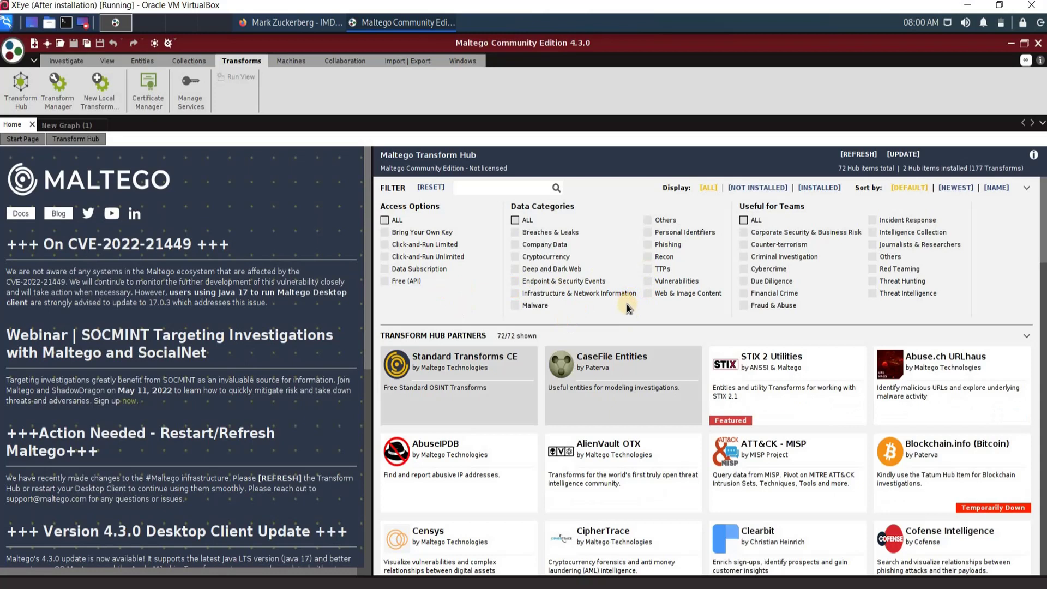